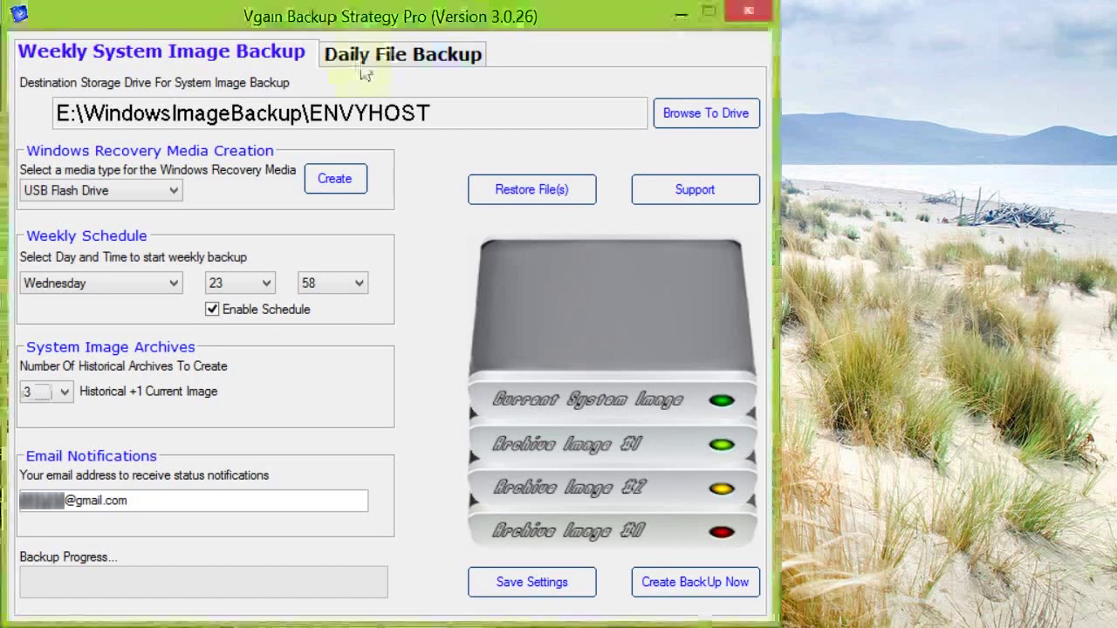
Step: Bring up the Daily File Backup tab with its Windows 8 File History and Windows 7 options
click(375, 61)
click(179, 56)
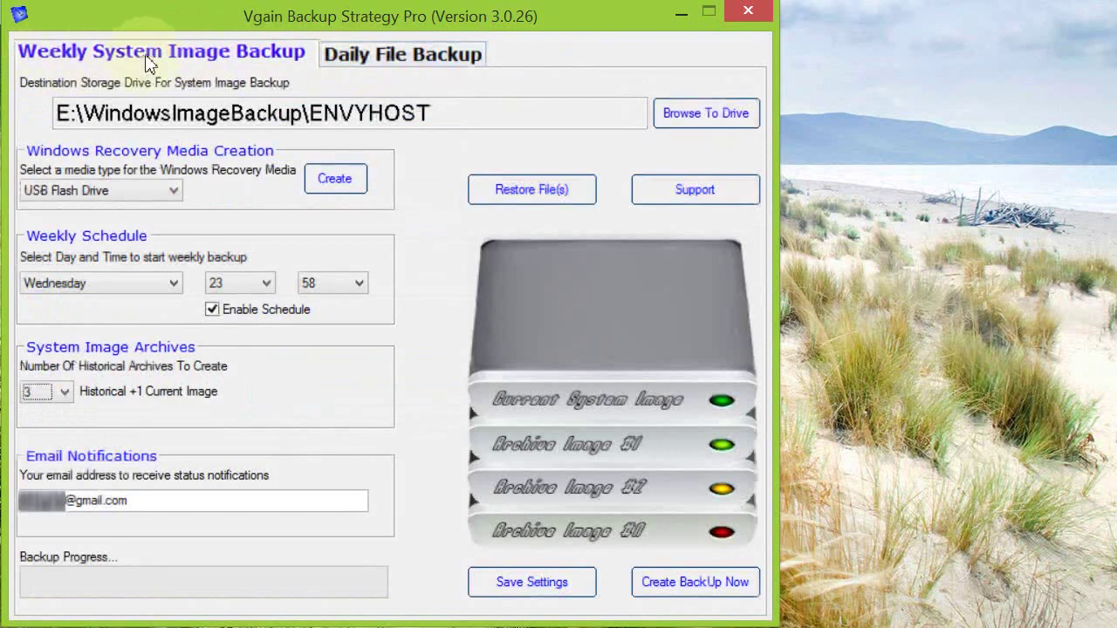
click(356, 61)
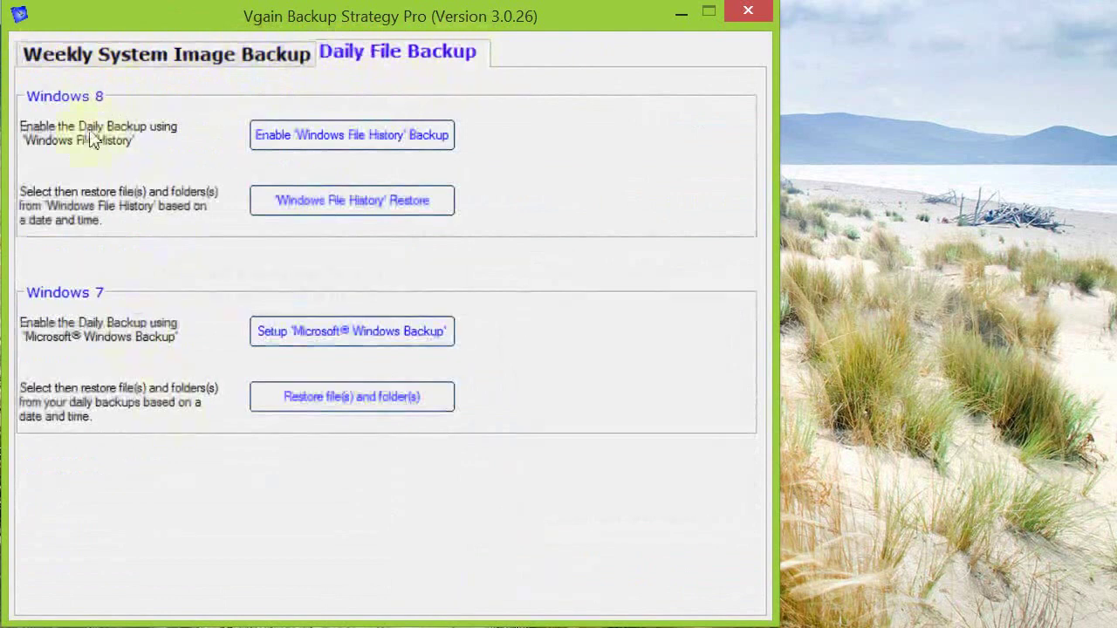
Step: Go back to Weekly System Image Backup and keep Number Of Historical Archives at 3
click(76, 56)
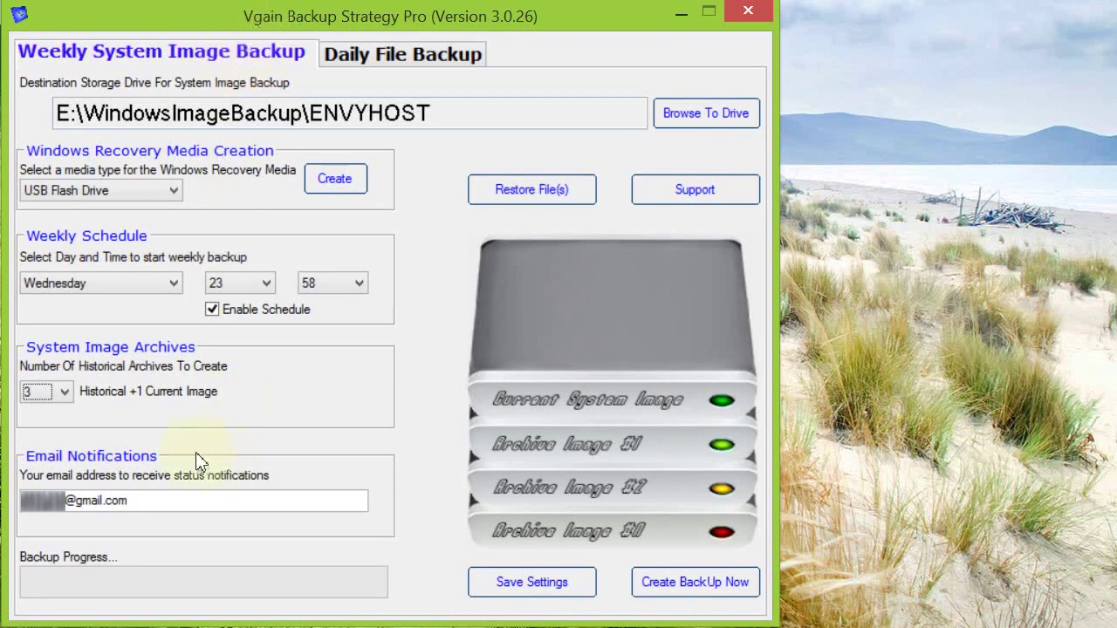
click(64, 392)
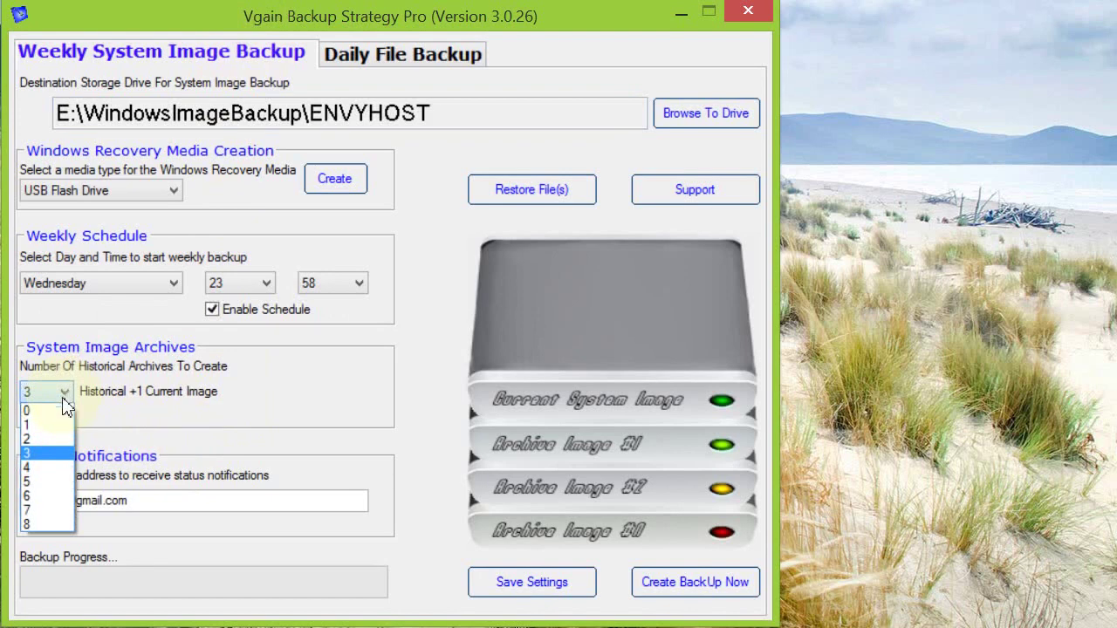
click(65, 403)
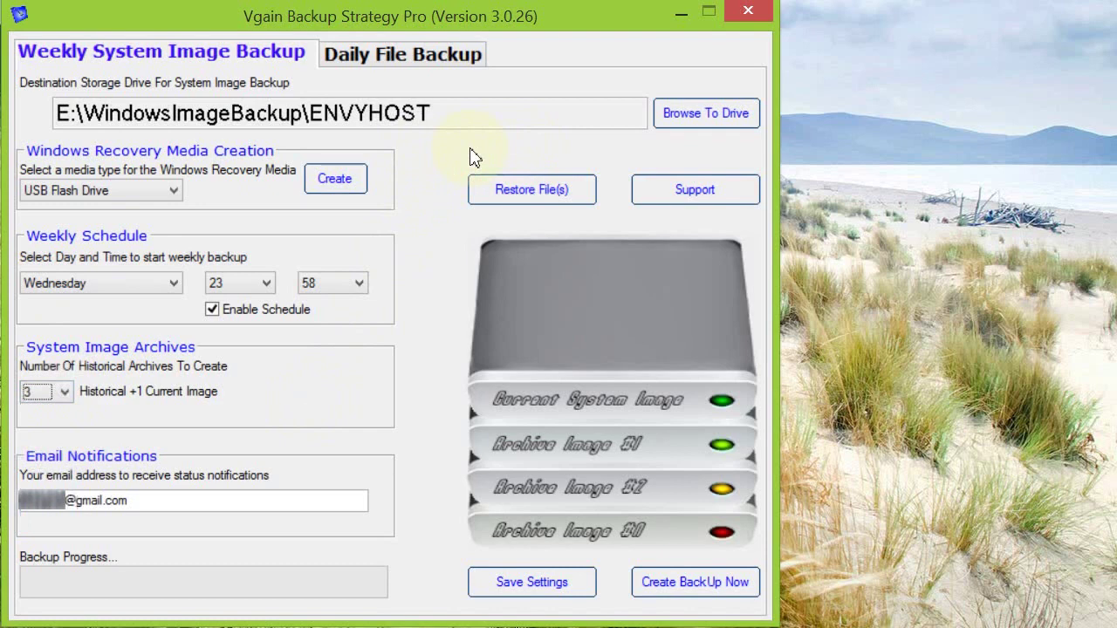
Step: Start Restore File(s), accept the mount instructions, and bring up the System Images (*.vhdx) picker
click(549, 192)
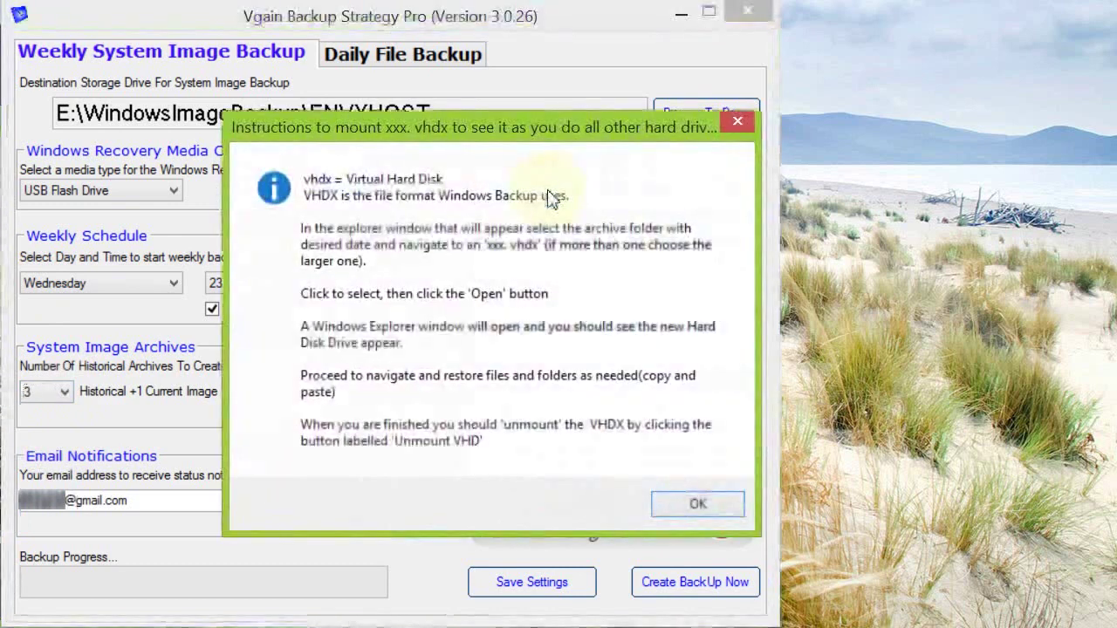
drag(590, 135, 523, 116)
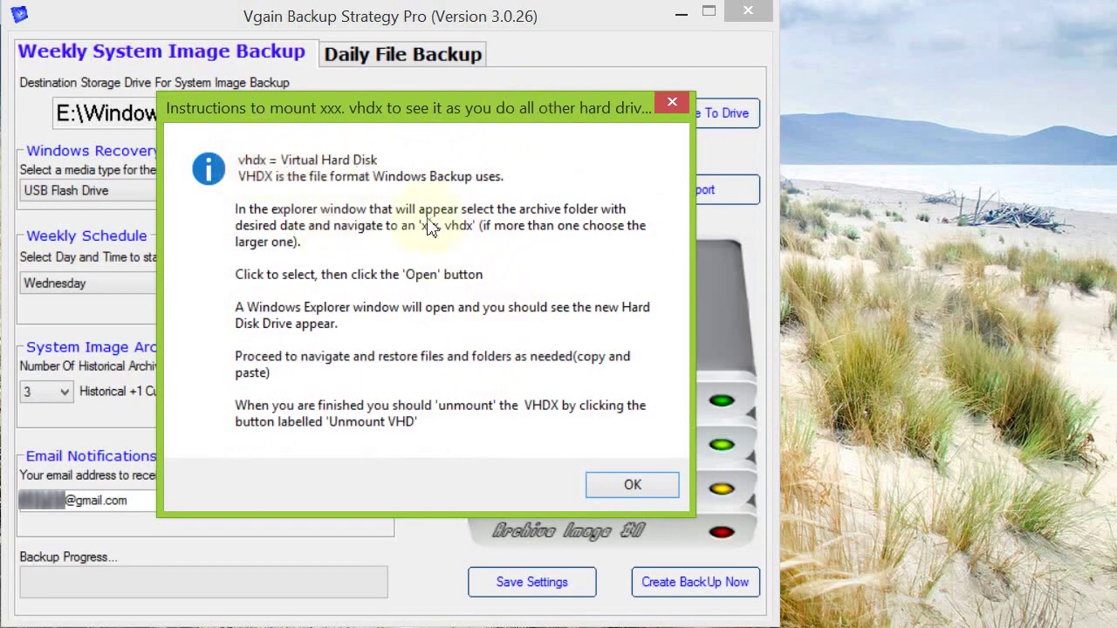
click(636, 493)
drag(319, 75, 305, 172)
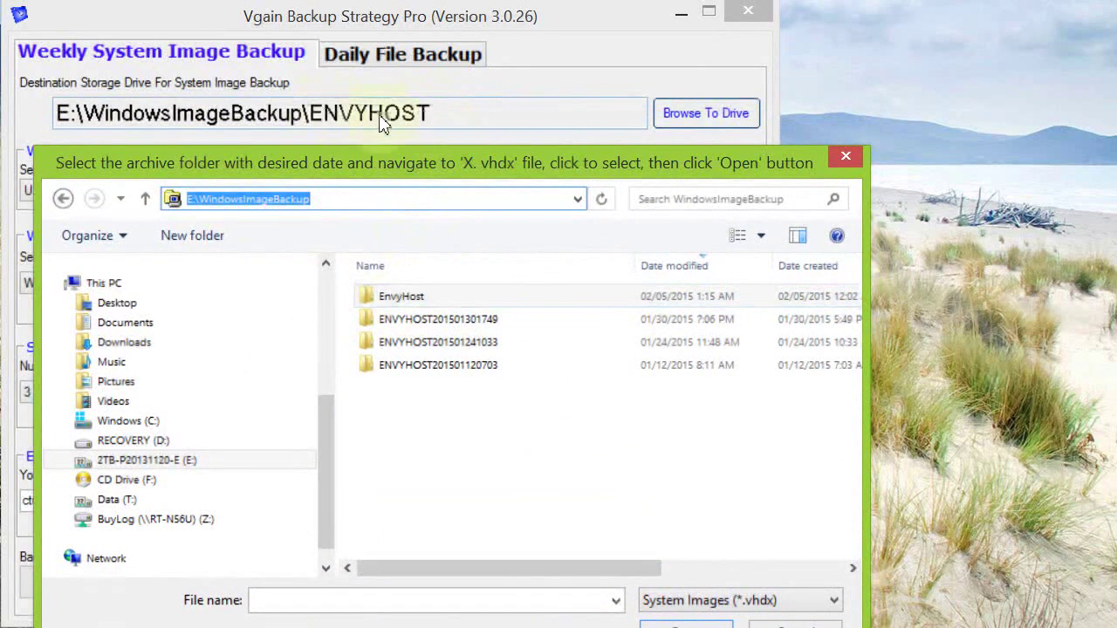
Step: Browse the EnvyHost and three dated ENVYHOST archive folders in E:\WindowsImageBackup
click(388, 296)
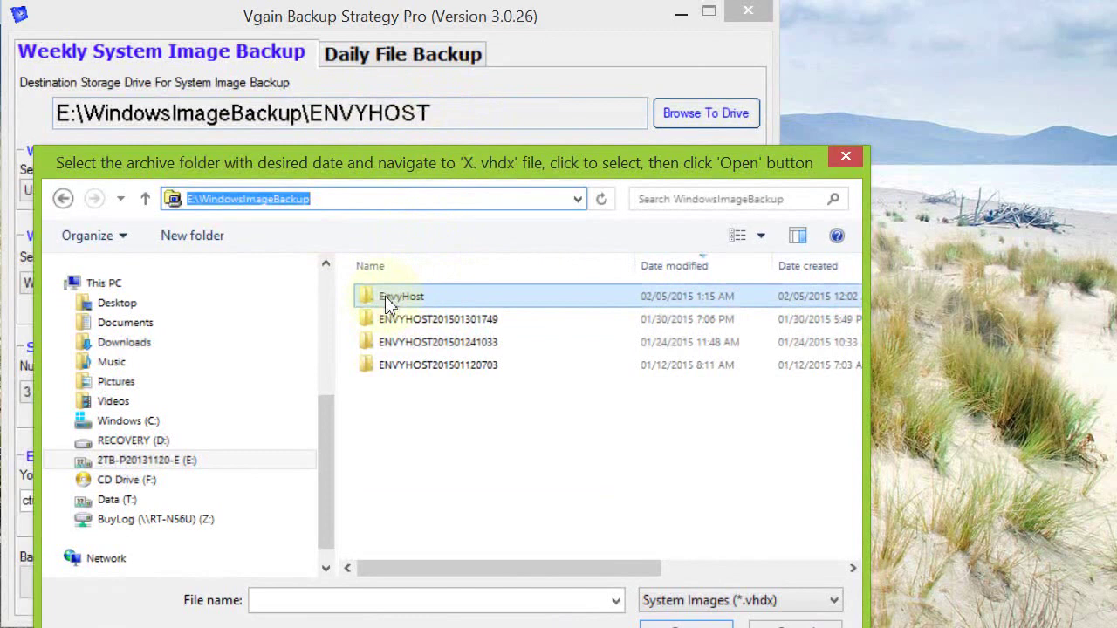
click(399, 319)
click(402, 344)
click(405, 365)
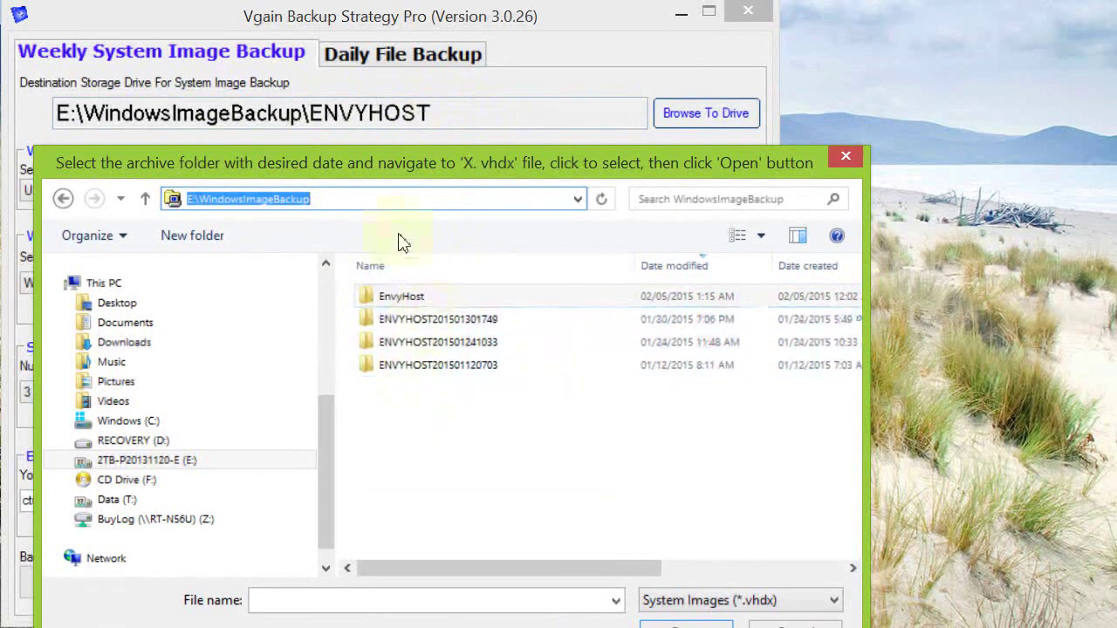
drag(378, 180, 628, 139)
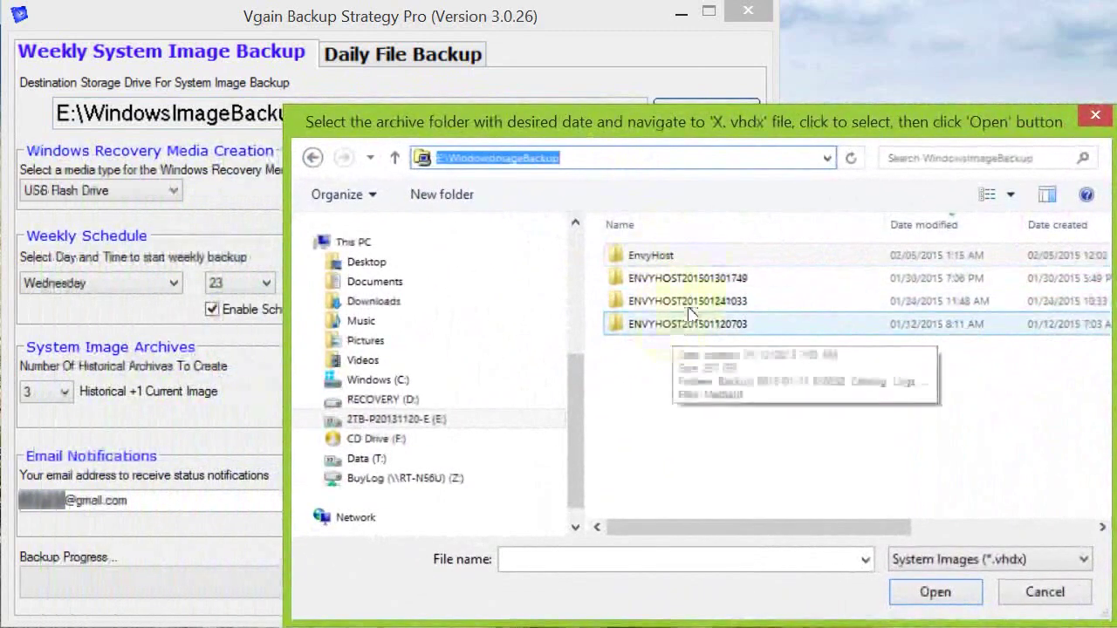
click(661, 264)
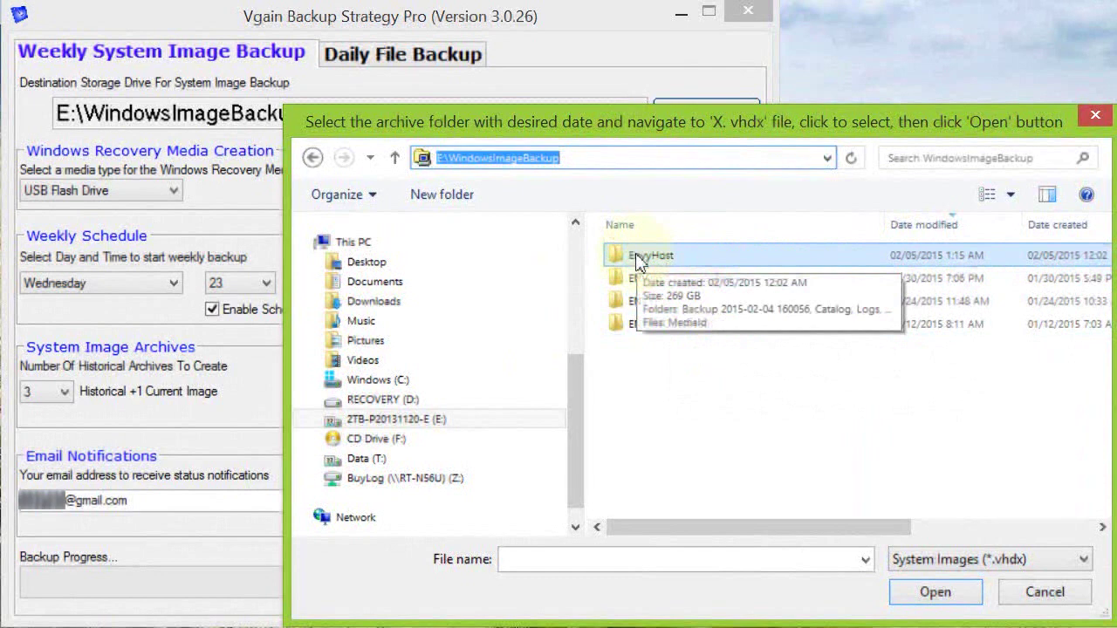
double_click(638, 262)
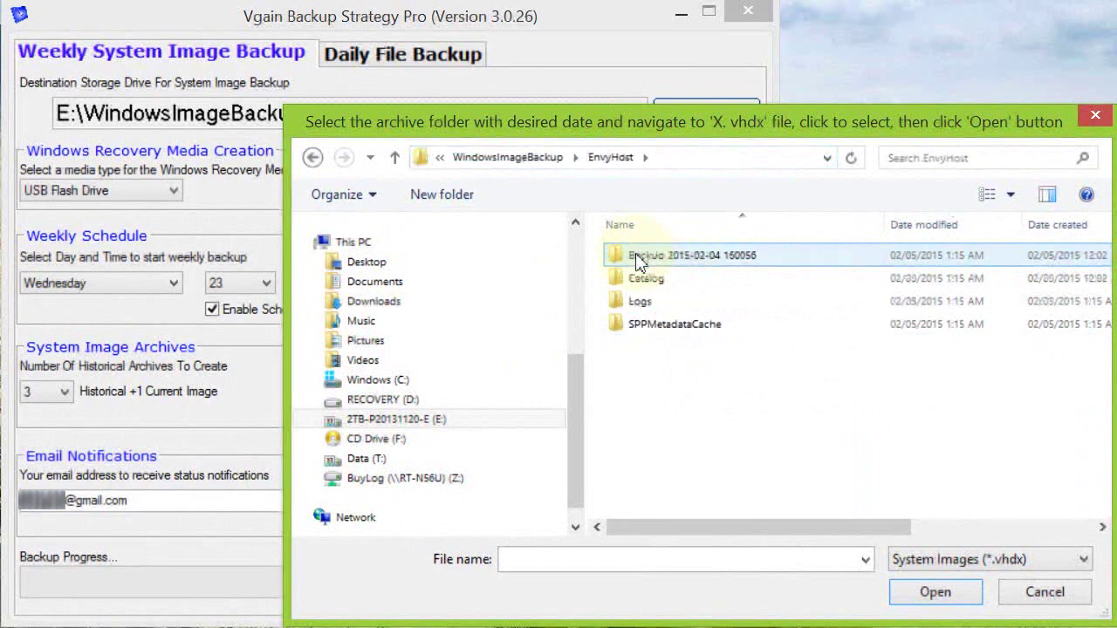
double_click(637, 260)
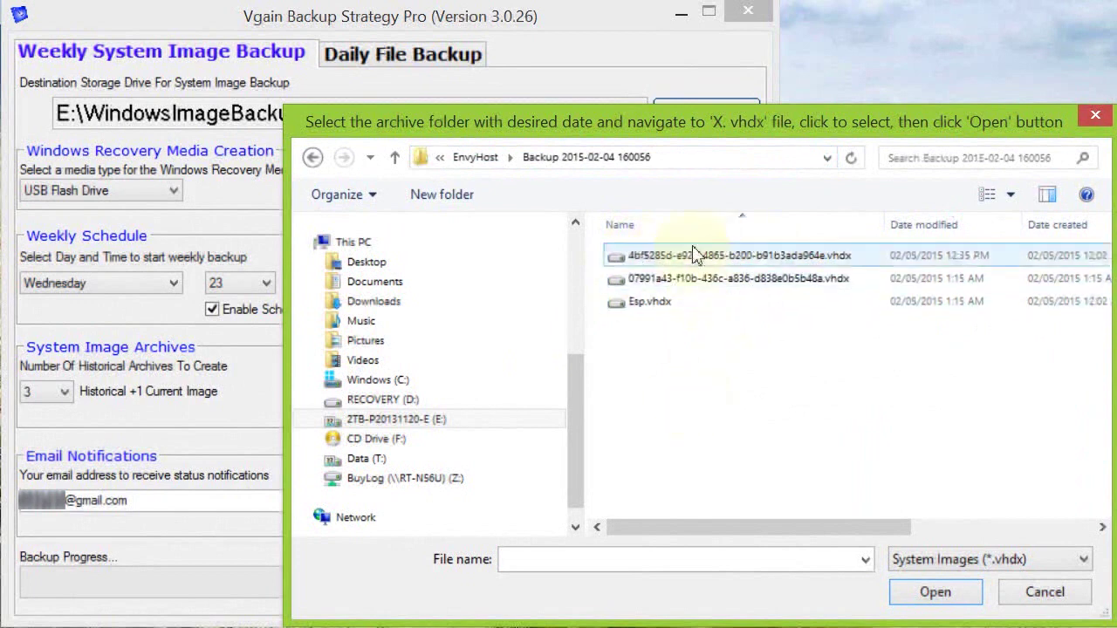
click(833, 278)
click(835, 254)
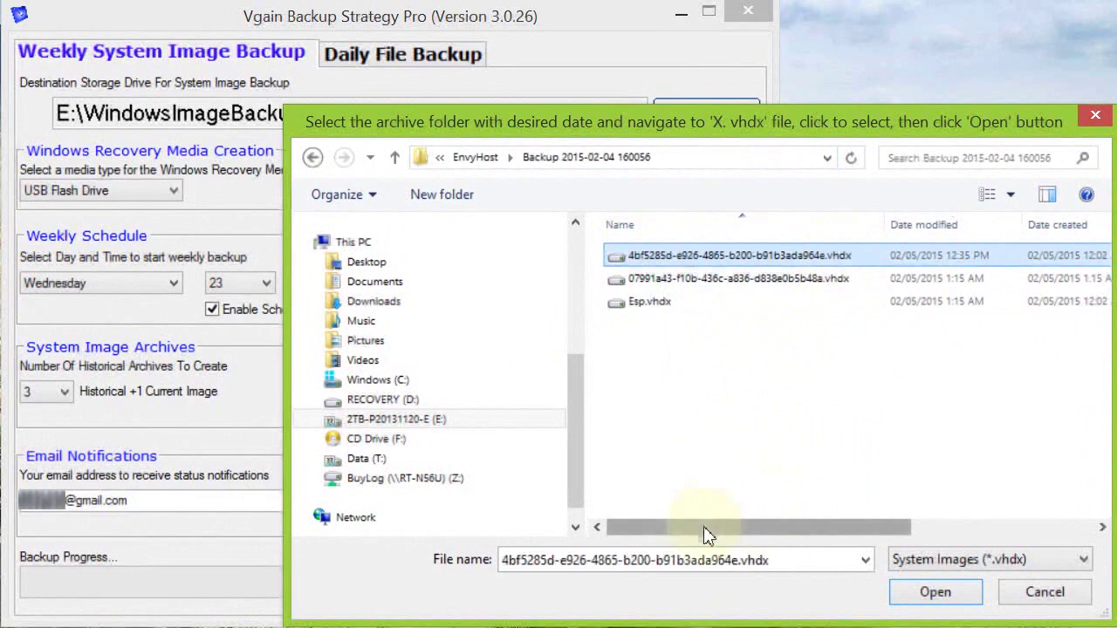
drag(705, 526, 911, 506)
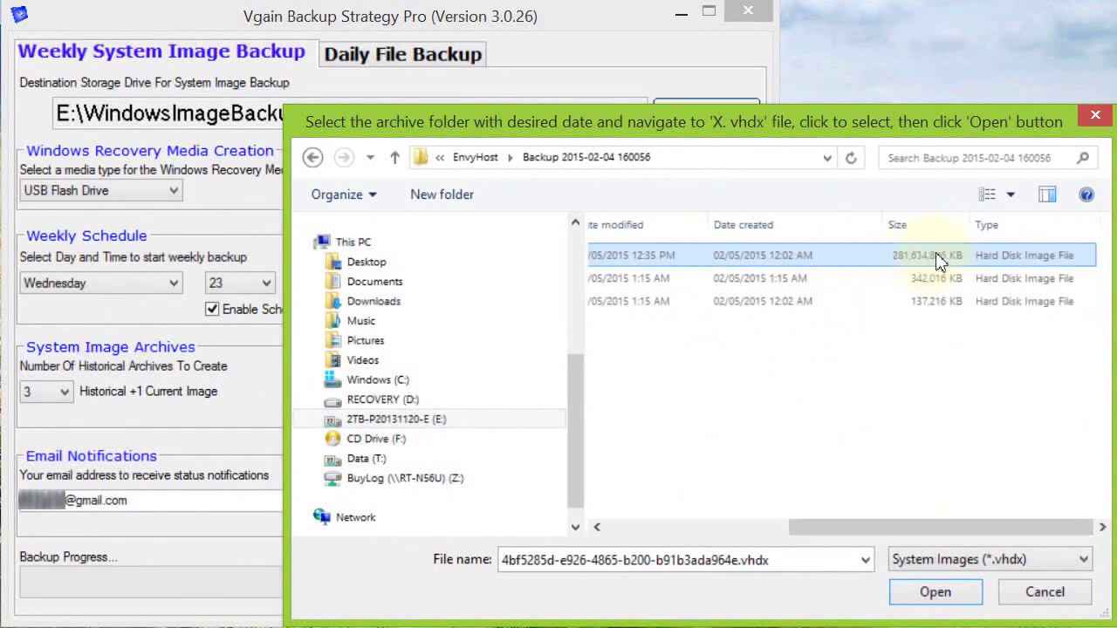
drag(938, 527, 688, 531)
mouse_move(668, 262)
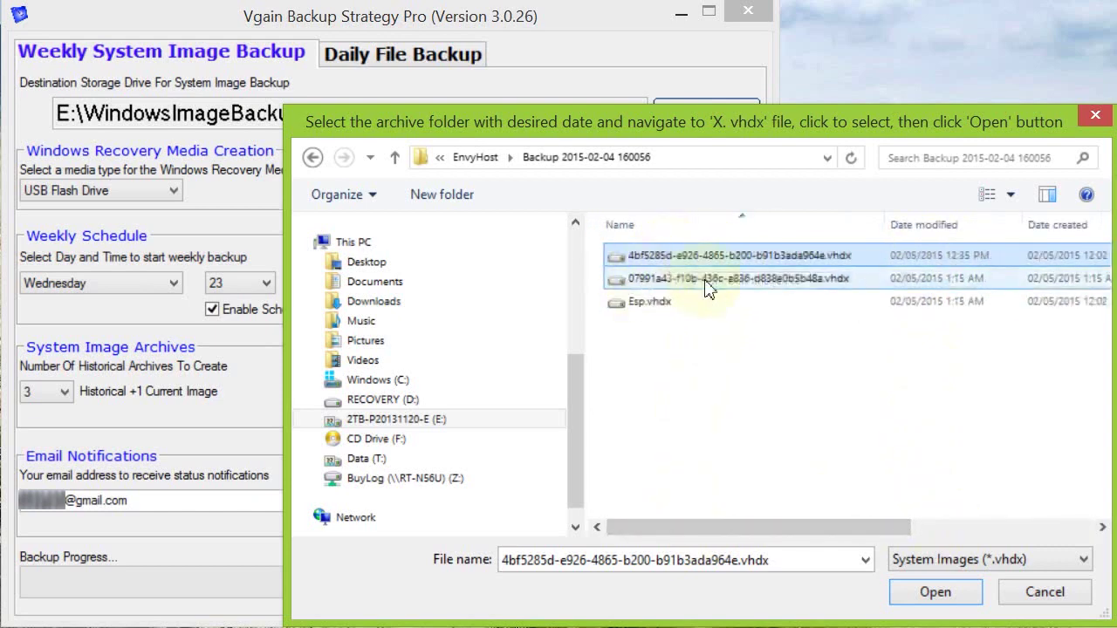
mouse_move(709, 283)
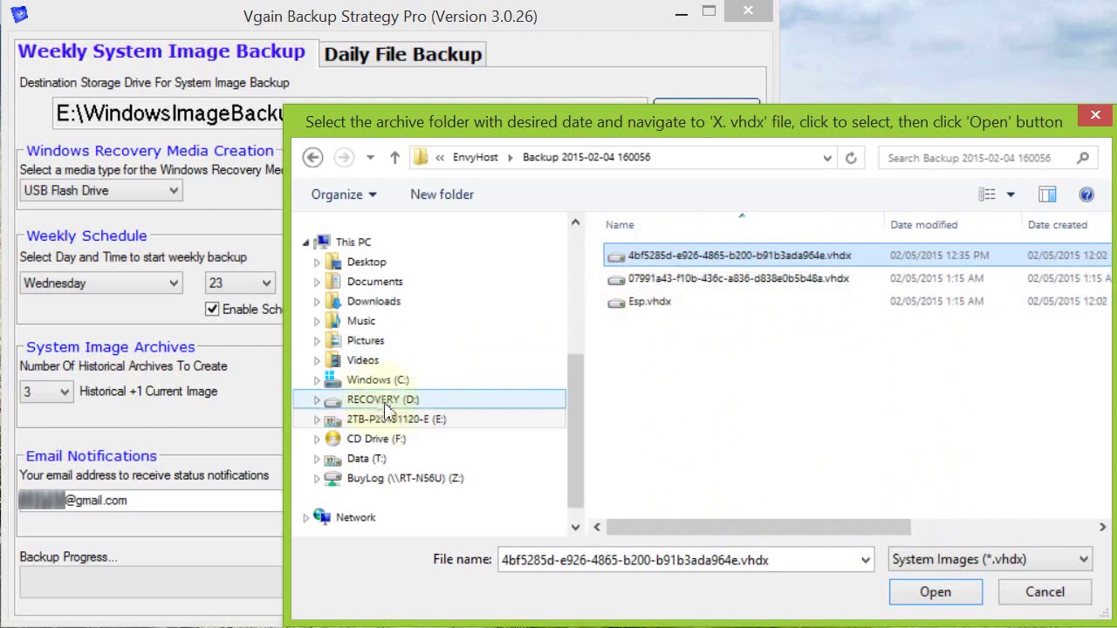
click(663, 264)
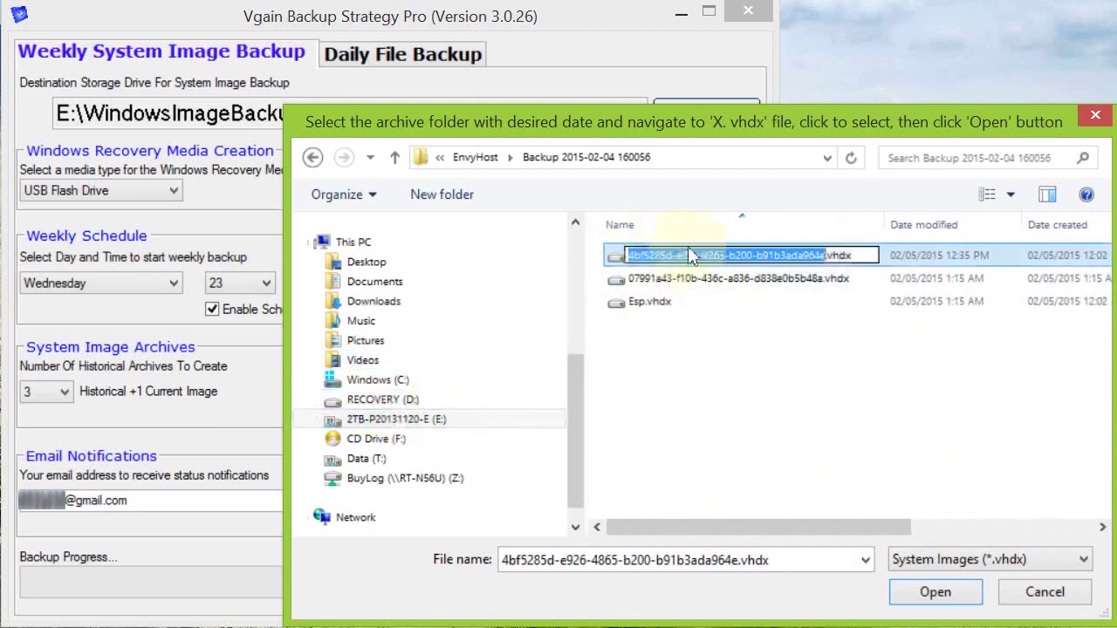
click(935, 597)
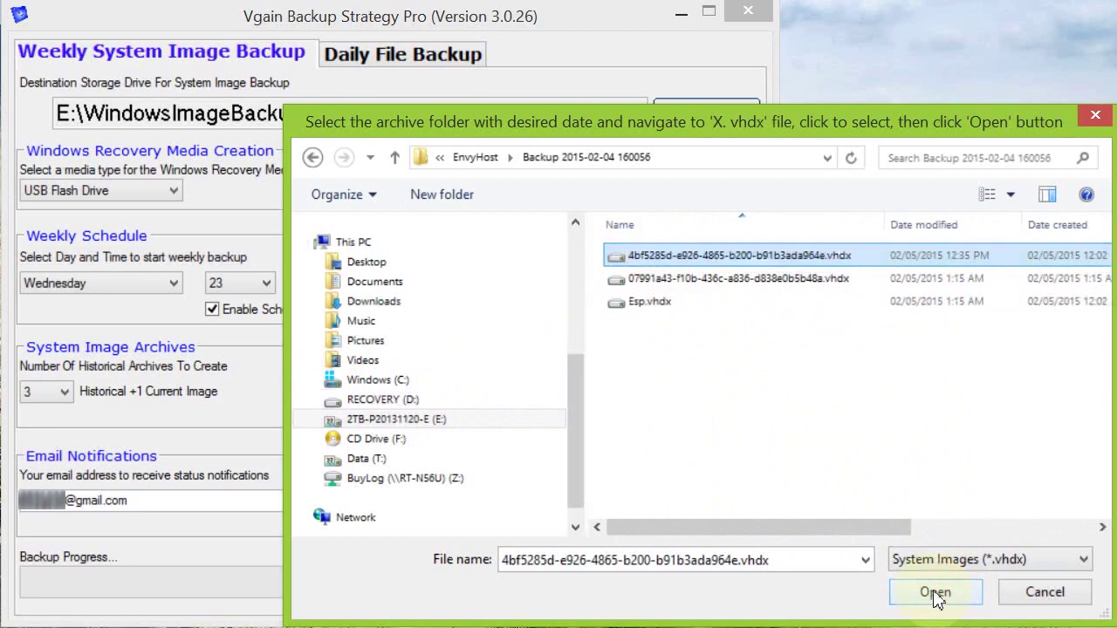
Step: Mount the chosen image and open the new Windows (H:) drive in File Explorer
click(935, 594)
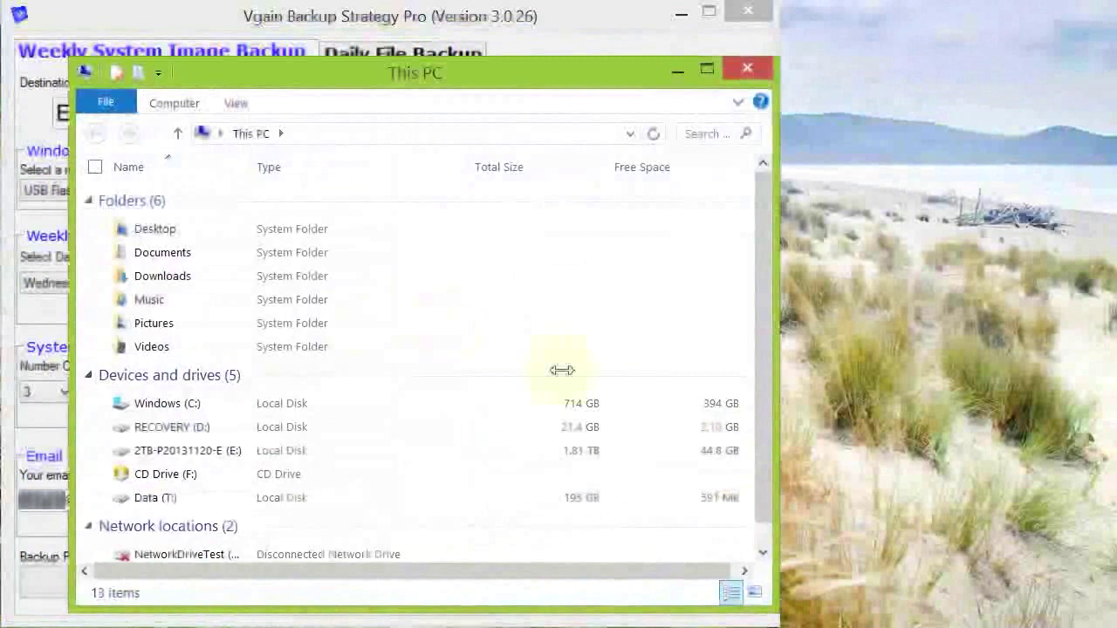
click(127, 406)
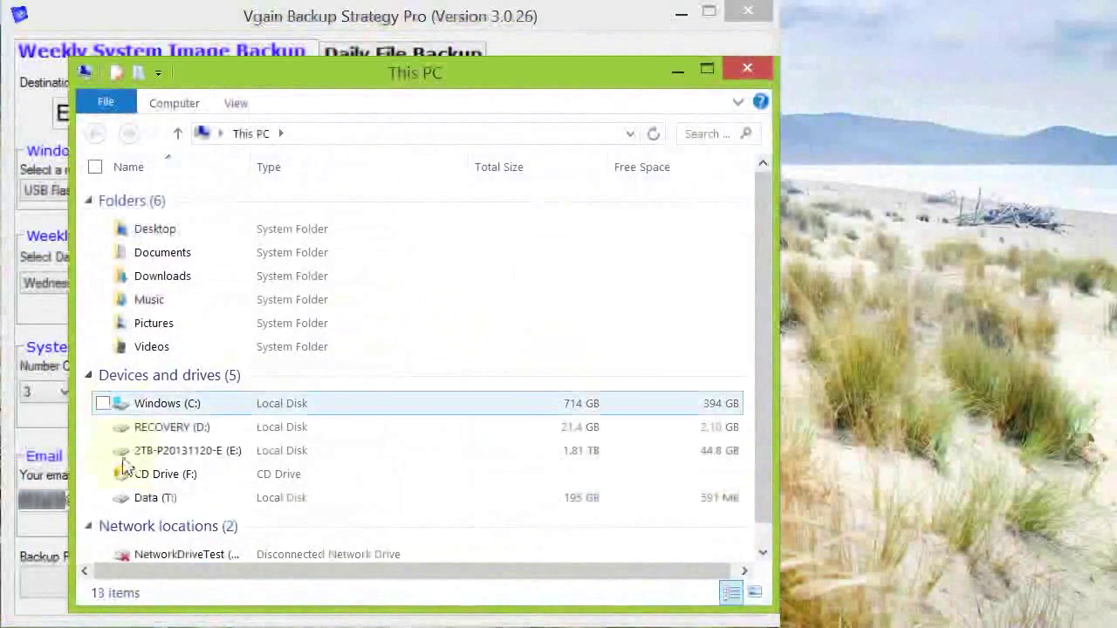
click(126, 499)
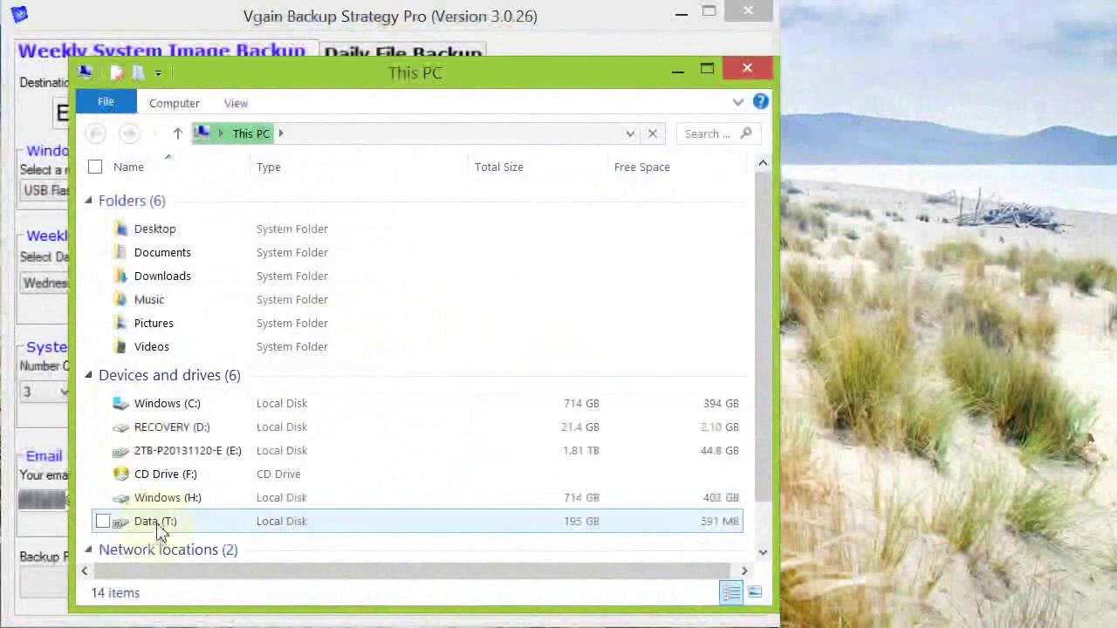
click(163, 500)
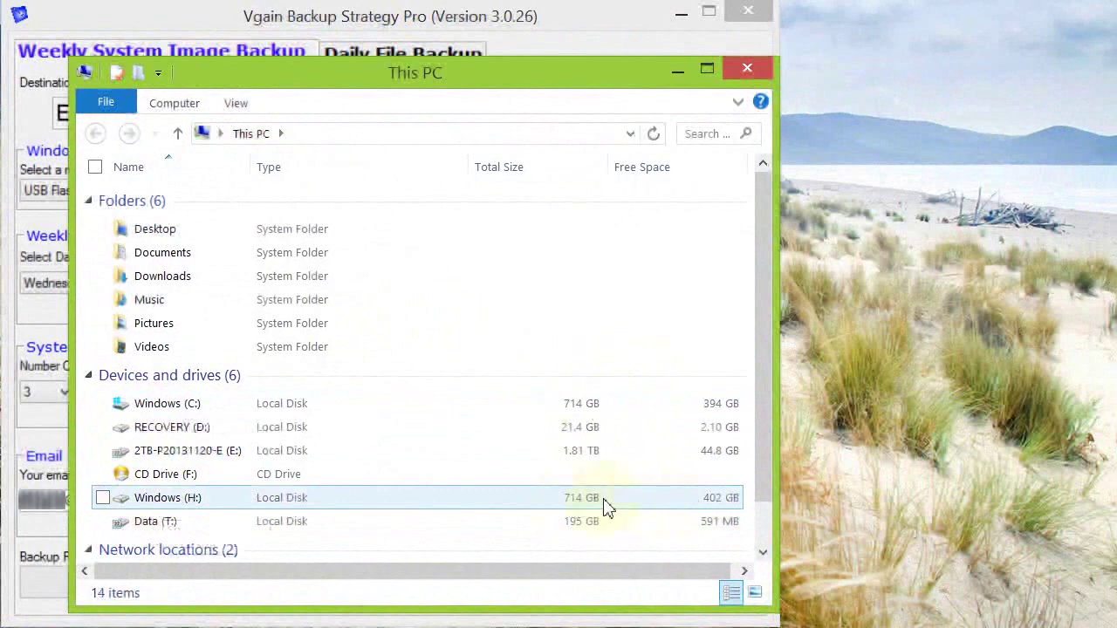
double_click(155, 499)
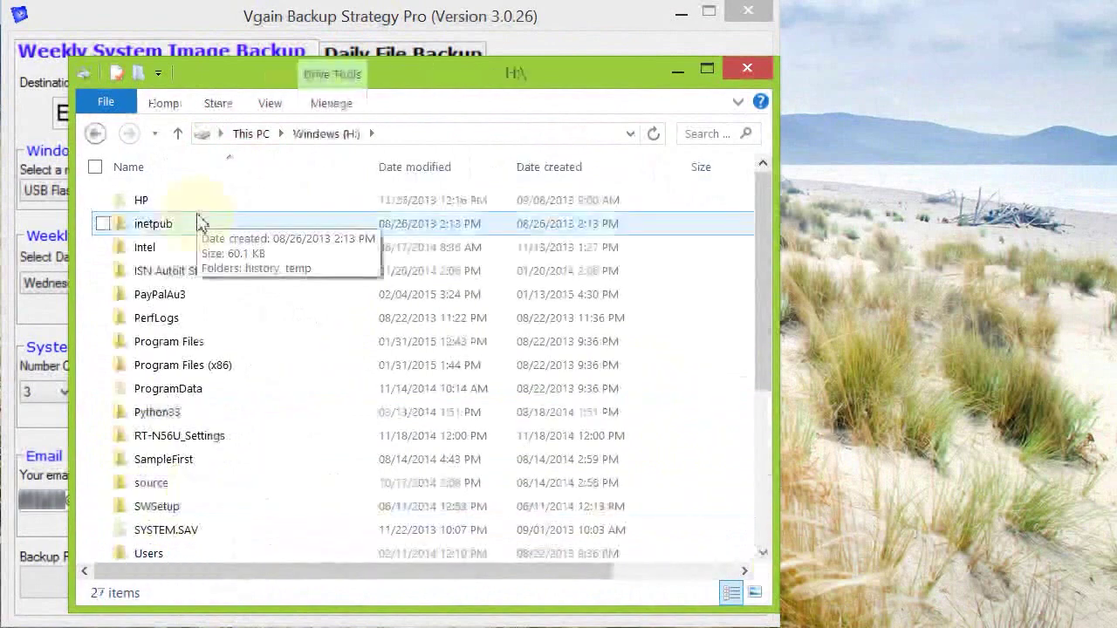
Step: Look through H:\Intel\Logs, check intelCPHS.log's options, then close Explorer
double_click(148, 255)
double_click(146, 224)
right_click(179, 254)
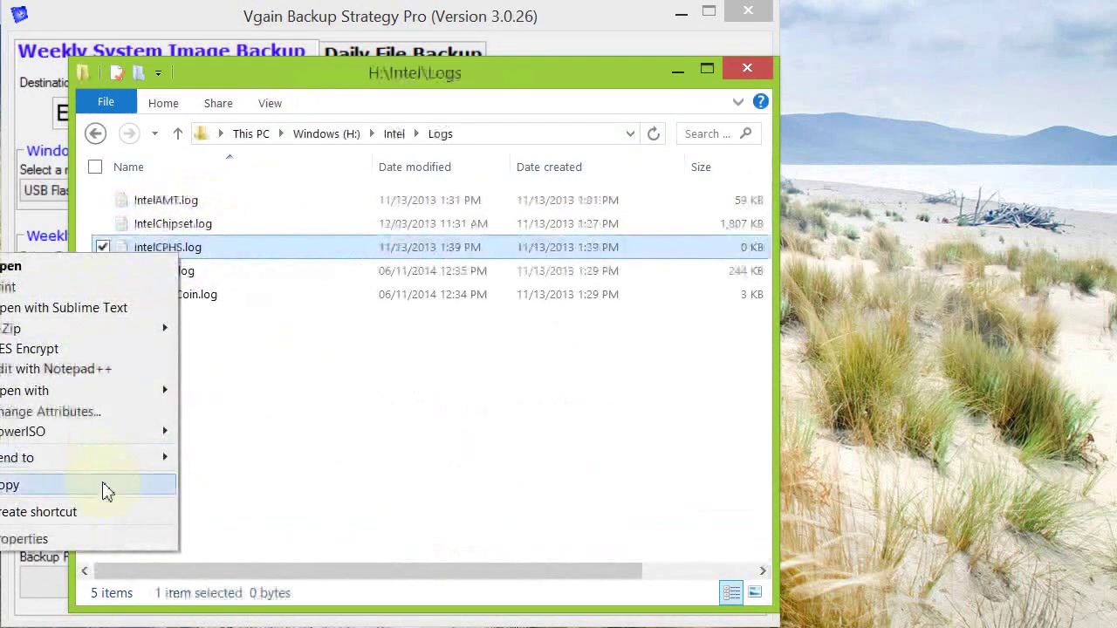
click(314, 441)
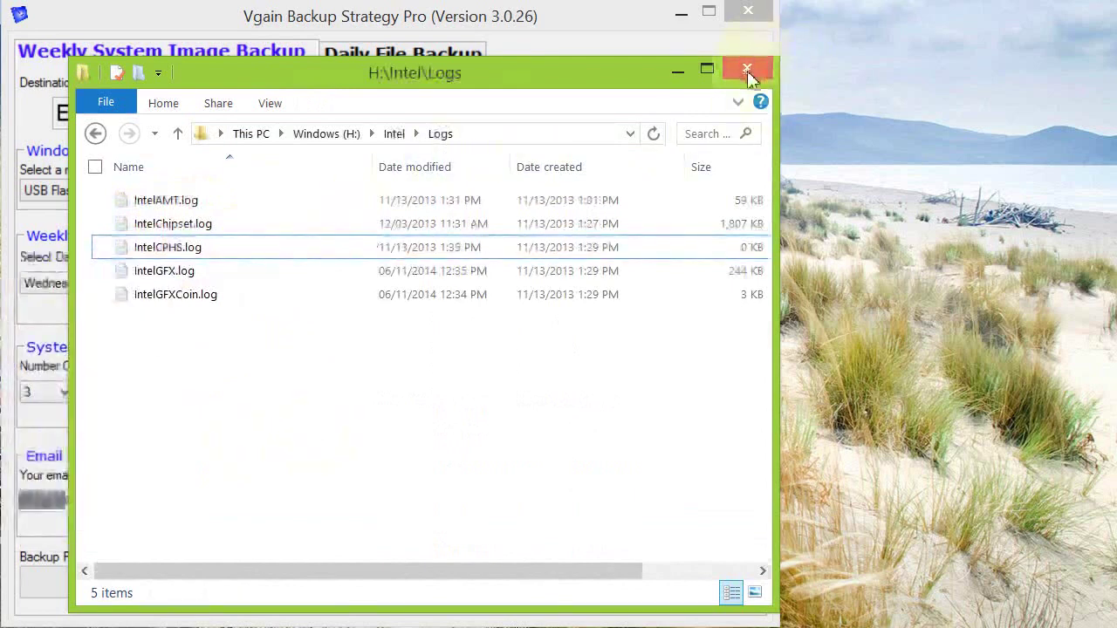
click(748, 72)
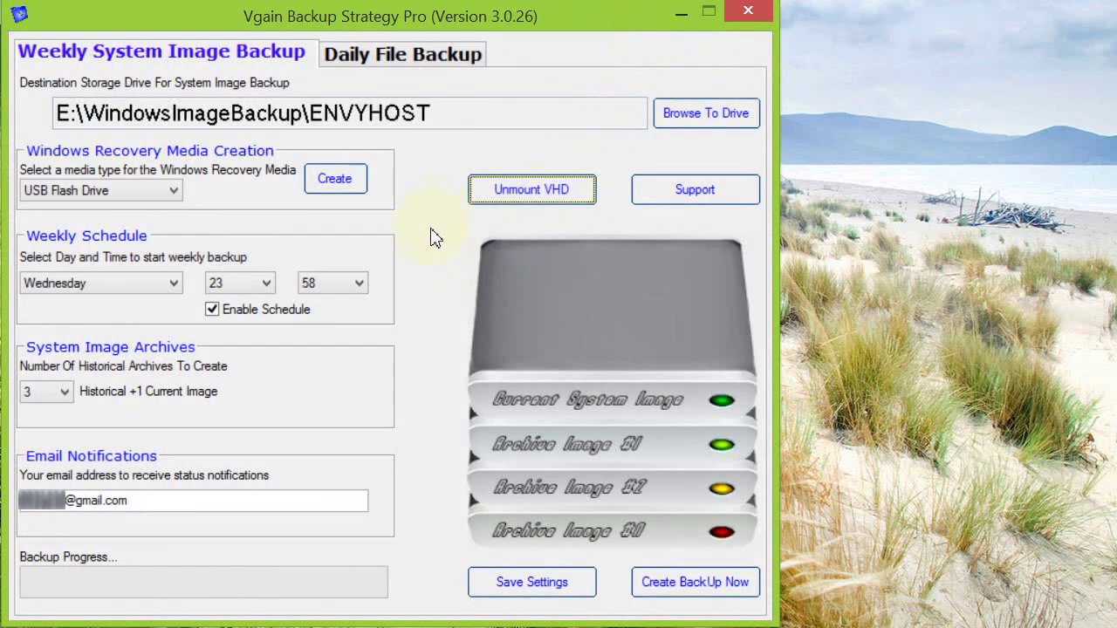
Step: Unmount the system-image VHD
click(536, 198)
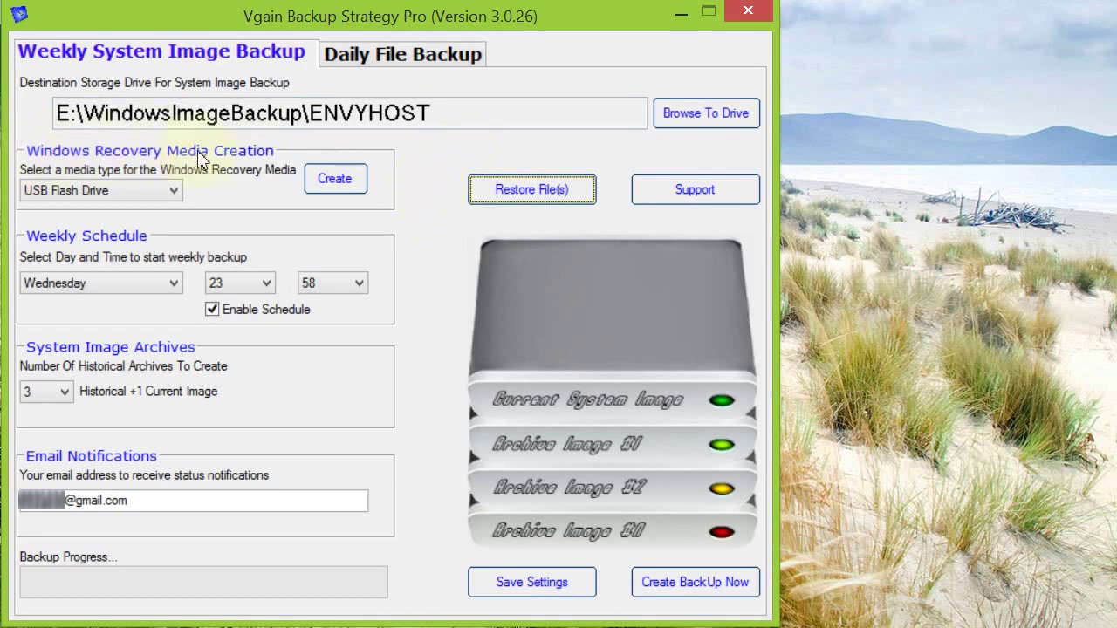
Step: Keep USB Flash Drive as the recovery media type and launch Windows' recovery drive creation
click(174, 192)
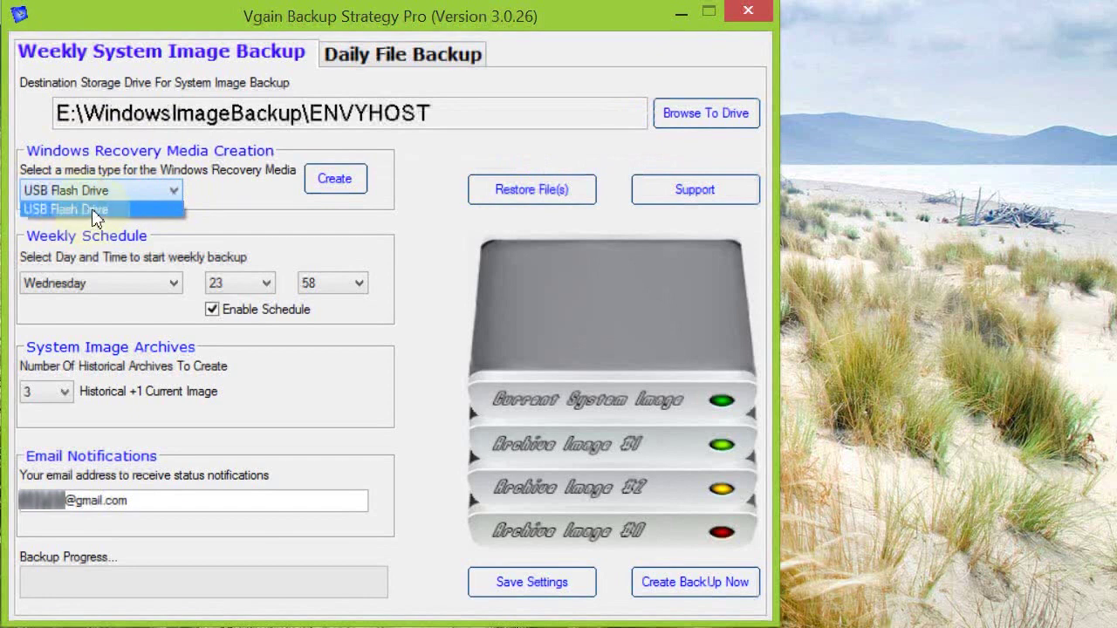
click(104, 189)
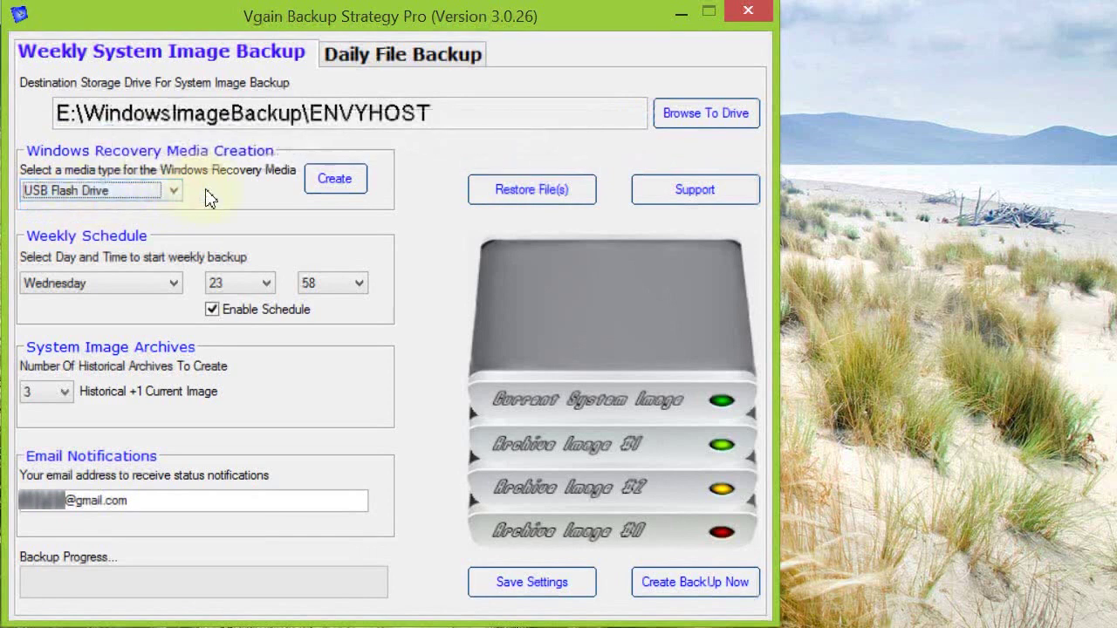
click(331, 187)
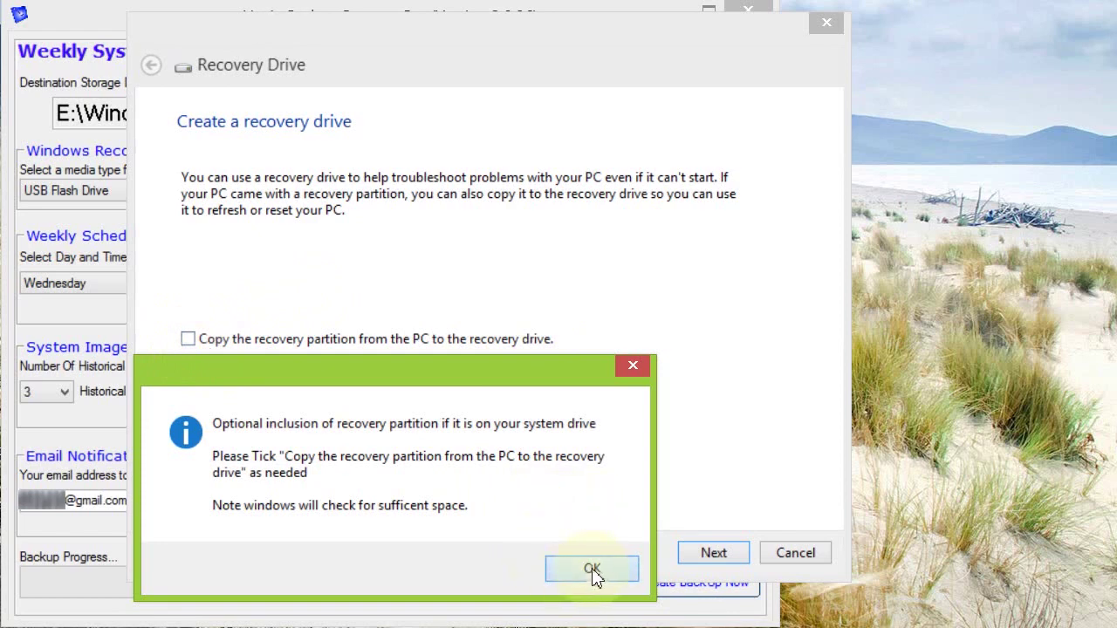
Step: Acknowledge the recovery-partition note and close the wizard without creating a drive
click(592, 569)
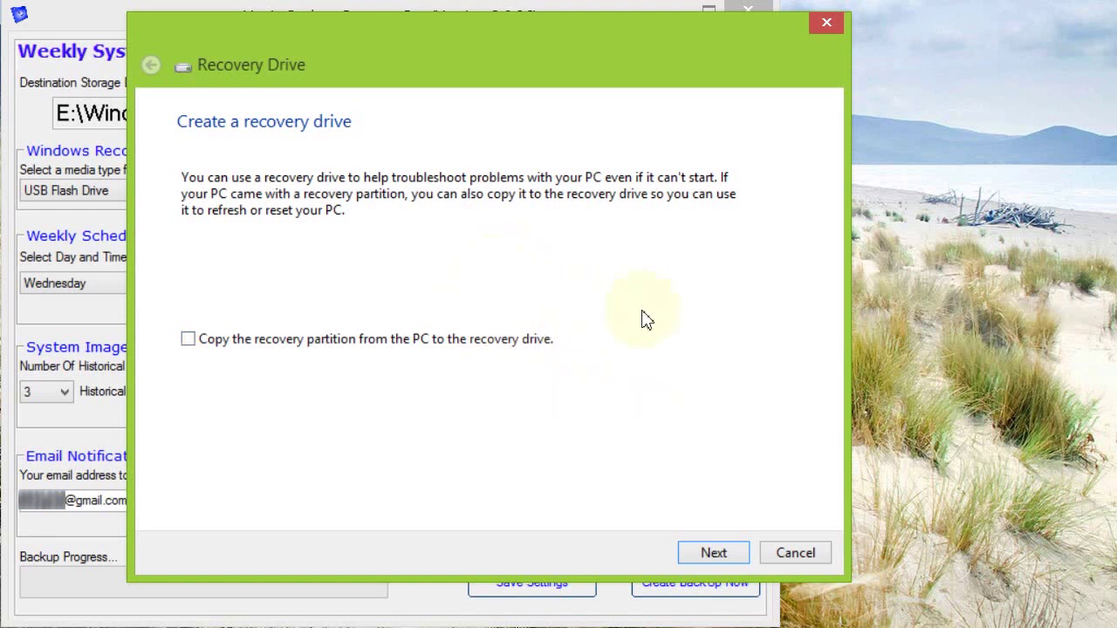
click(794, 553)
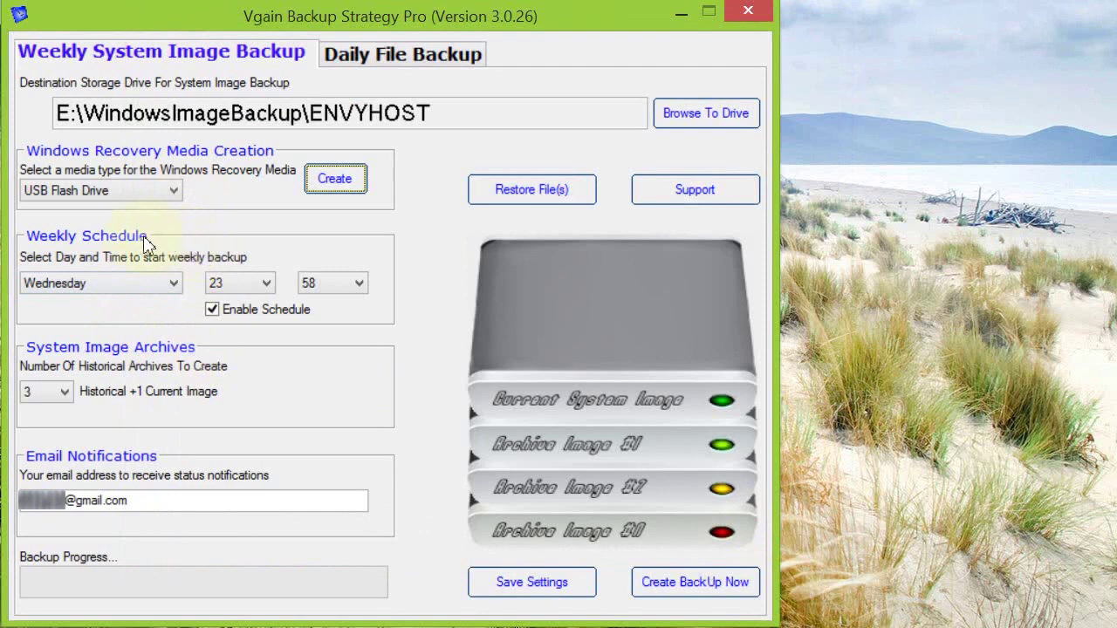
click(65, 394)
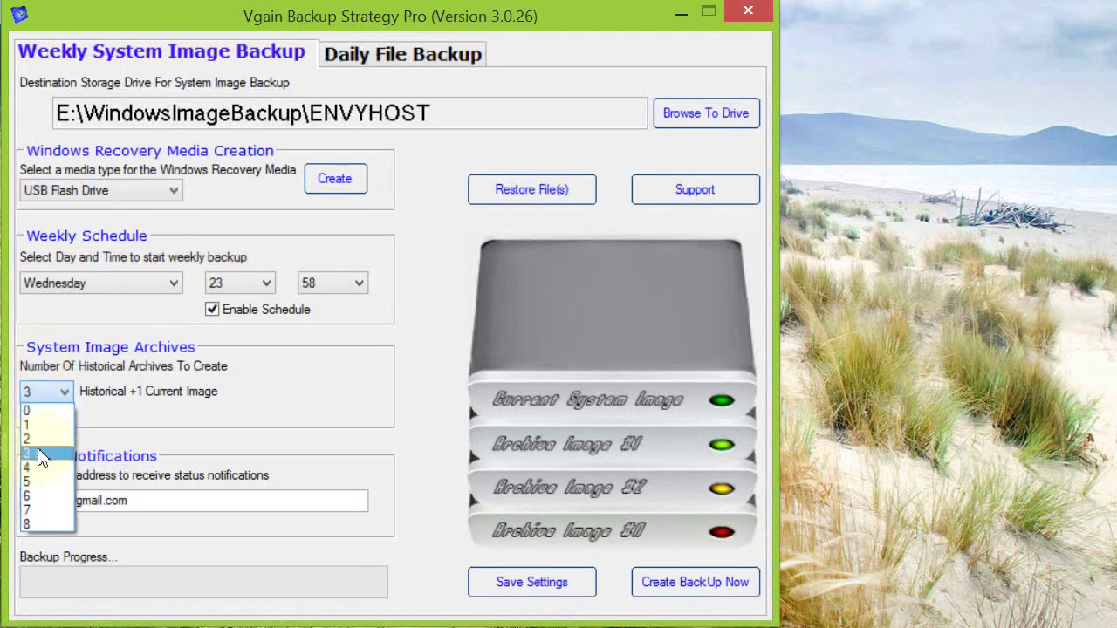
click(44, 454)
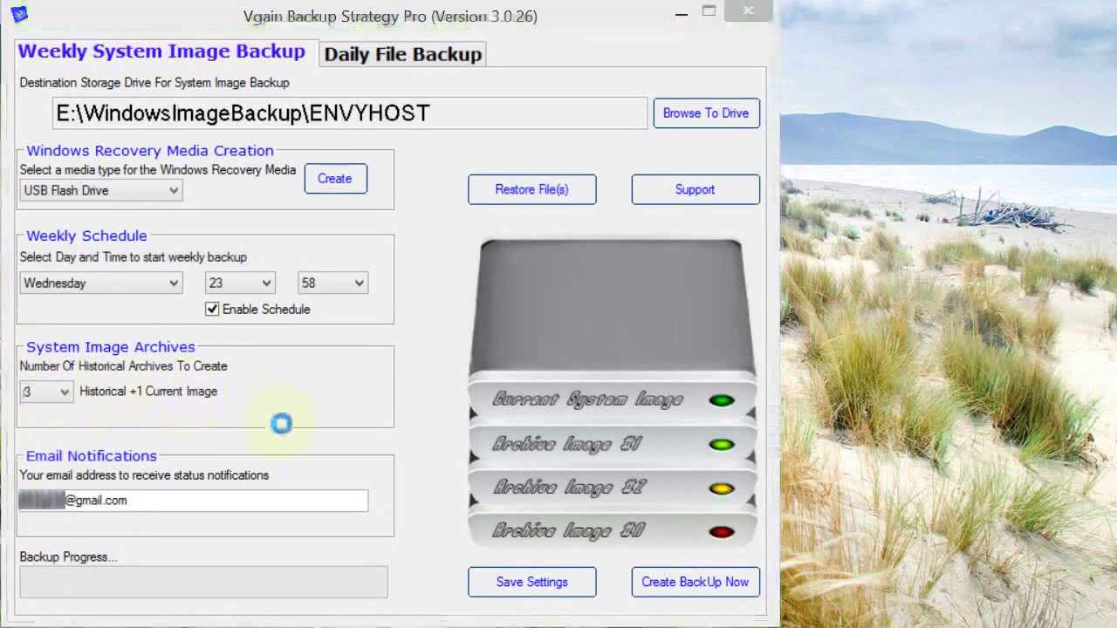
click(171, 499)
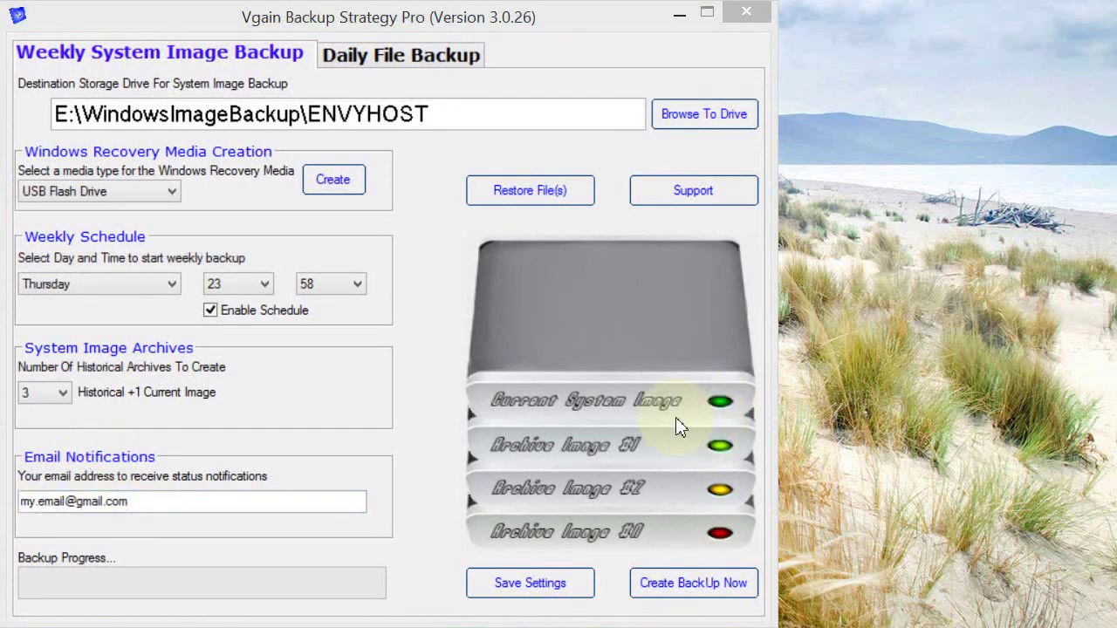
Step: Request an immediate system image backup, choosing No to sleeping the PC afterwards
click(690, 586)
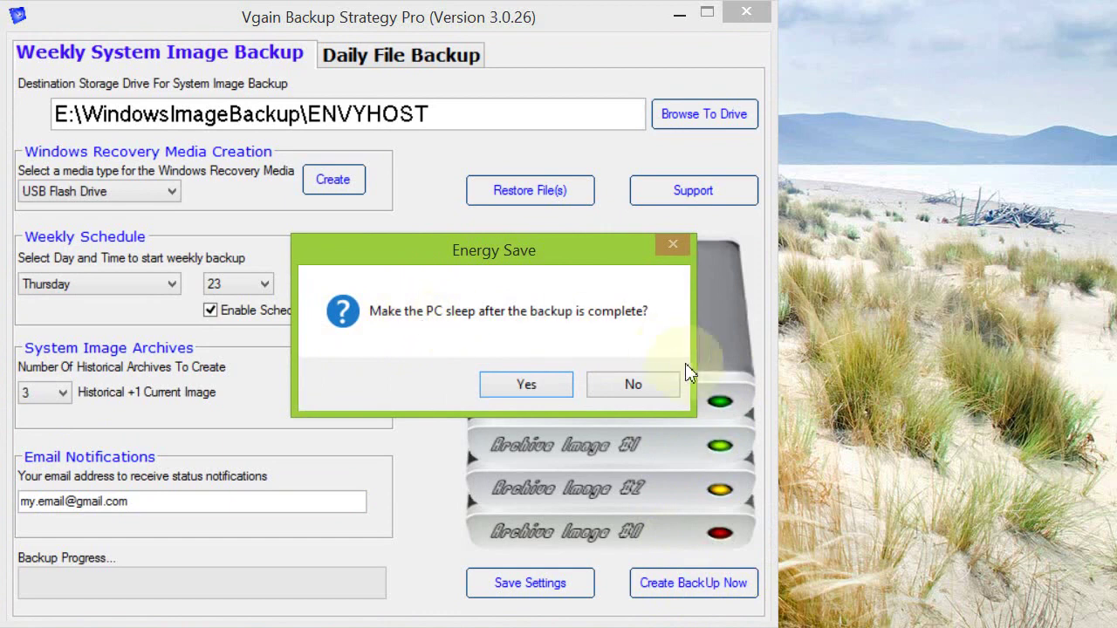
click(633, 385)
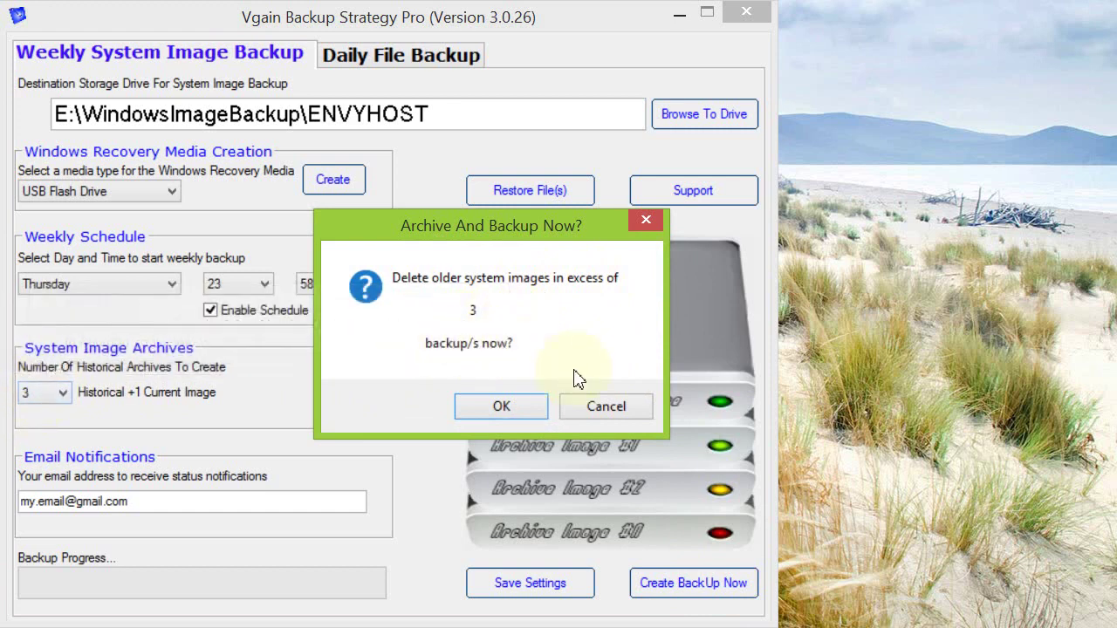
Step: Cancel the delete-older-images prompt and uncheck Enable Schedule to turn off weekly backups
click(606, 407)
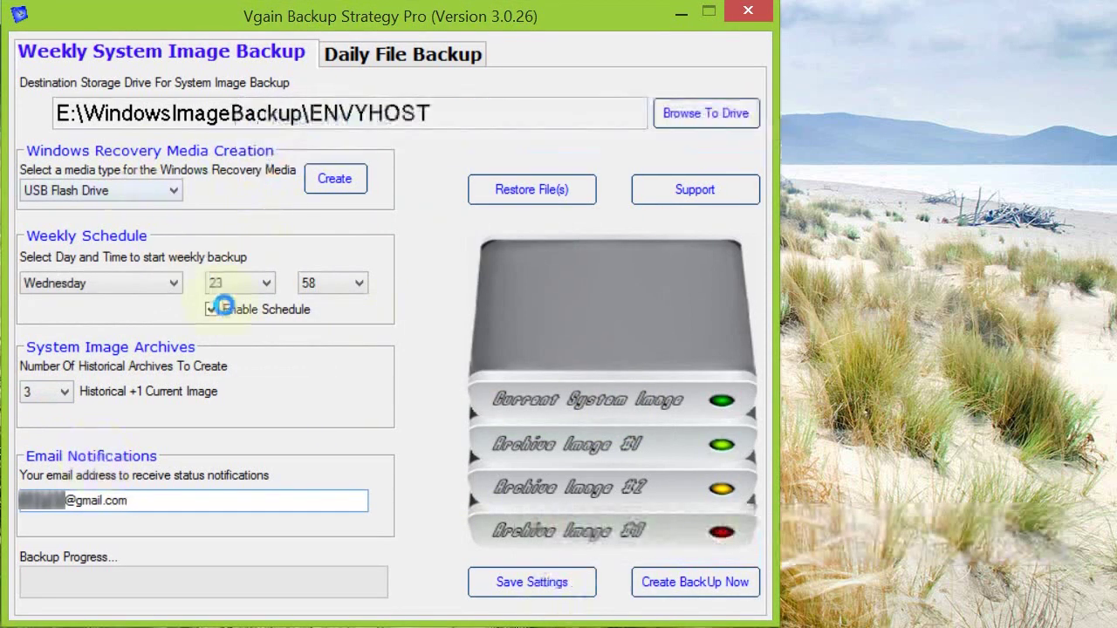
click(190, 497)
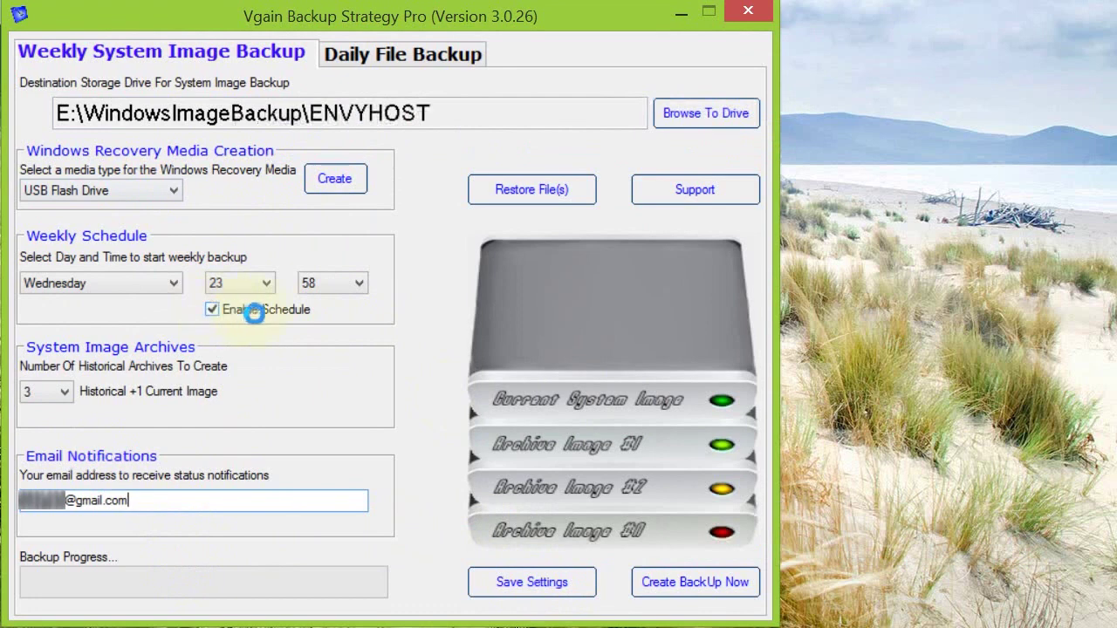
click(218, 312)
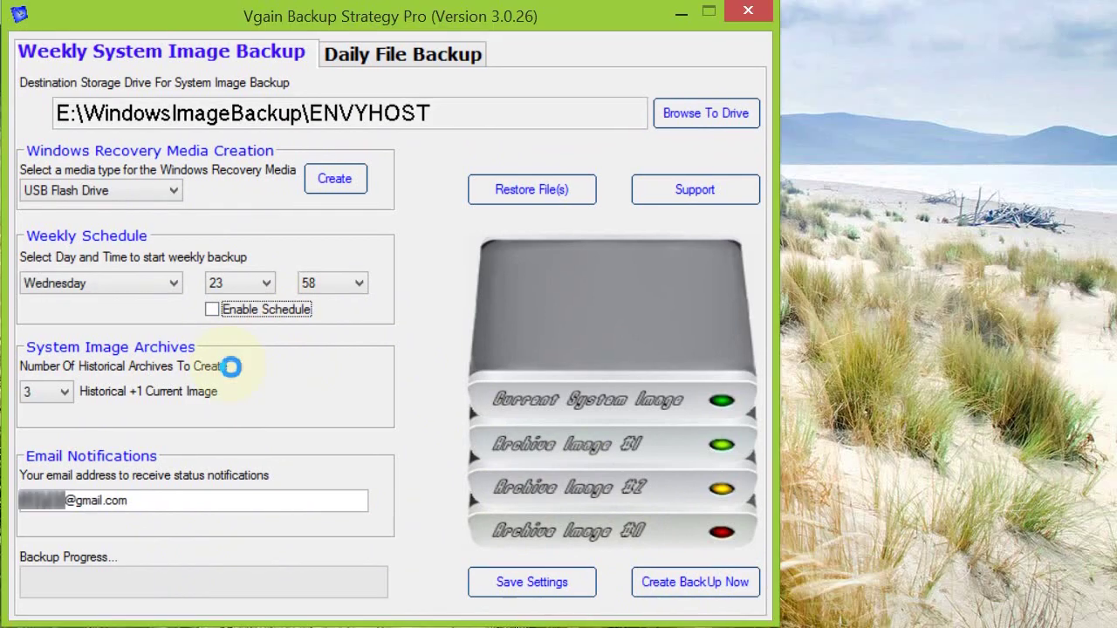
Step: Re-enable the weekly backup schedule, then go to the Daily File Backup page
click(231, 328)
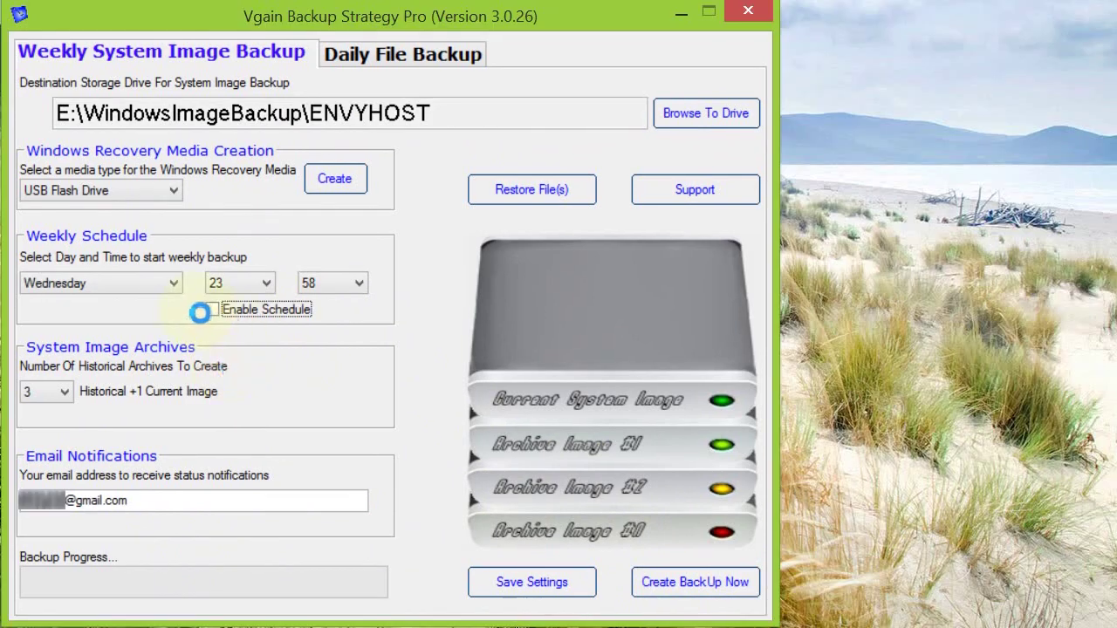
click(212, 310)
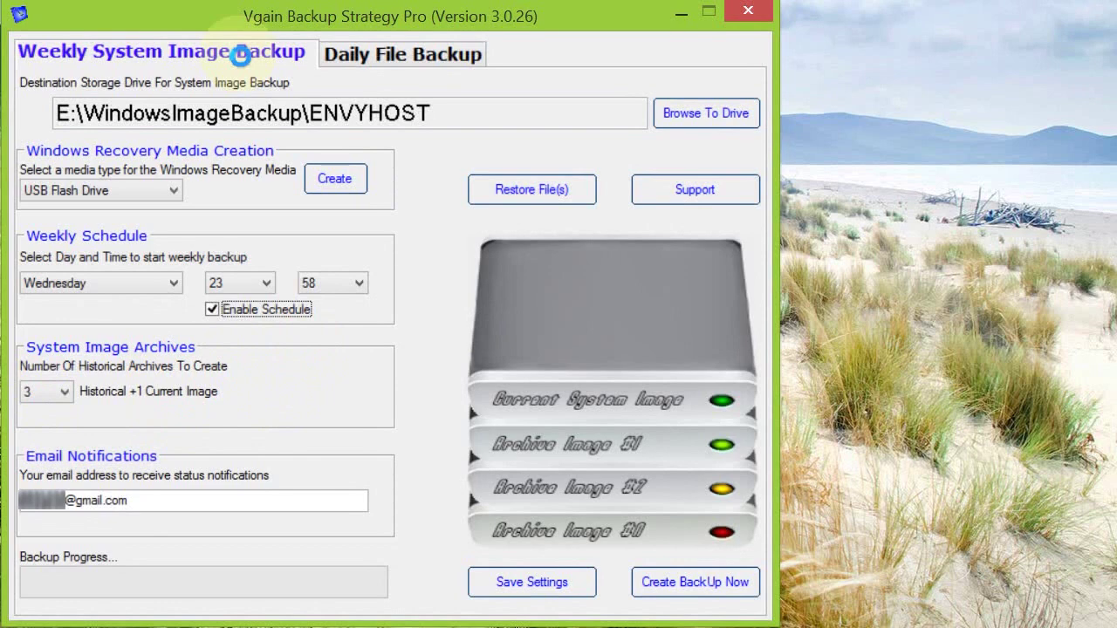
click(382, 54)
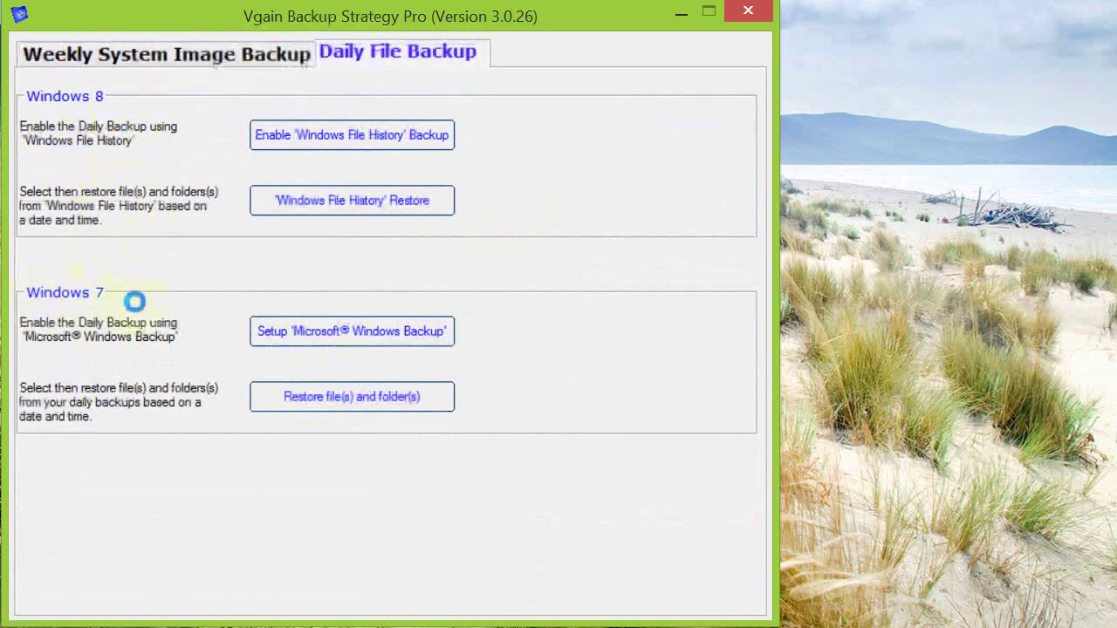
click(361, 327)
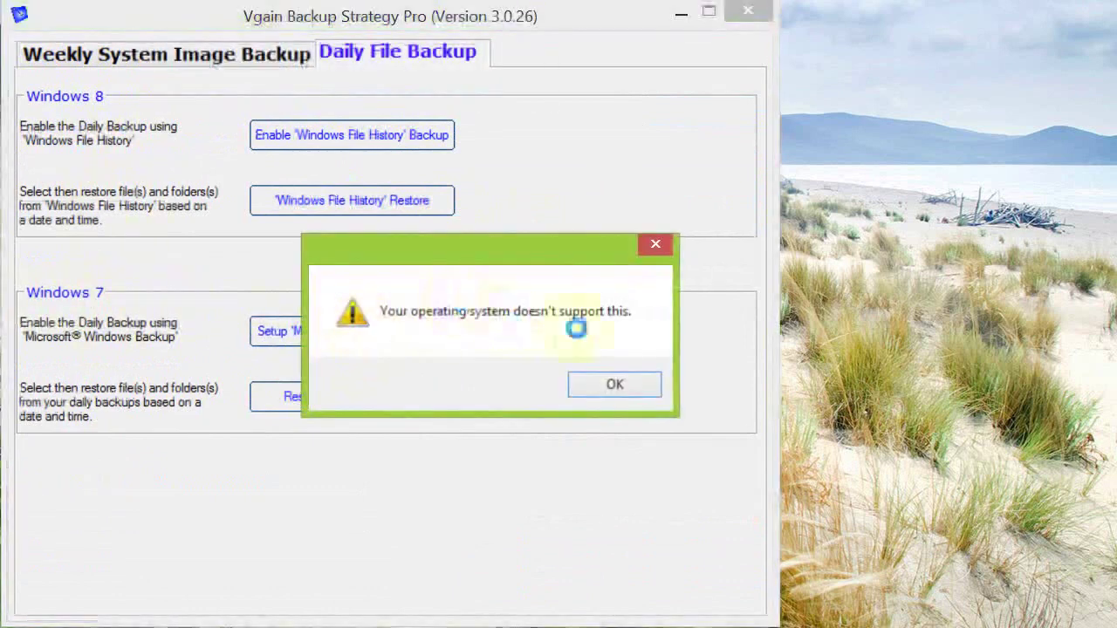
click(615, 387)
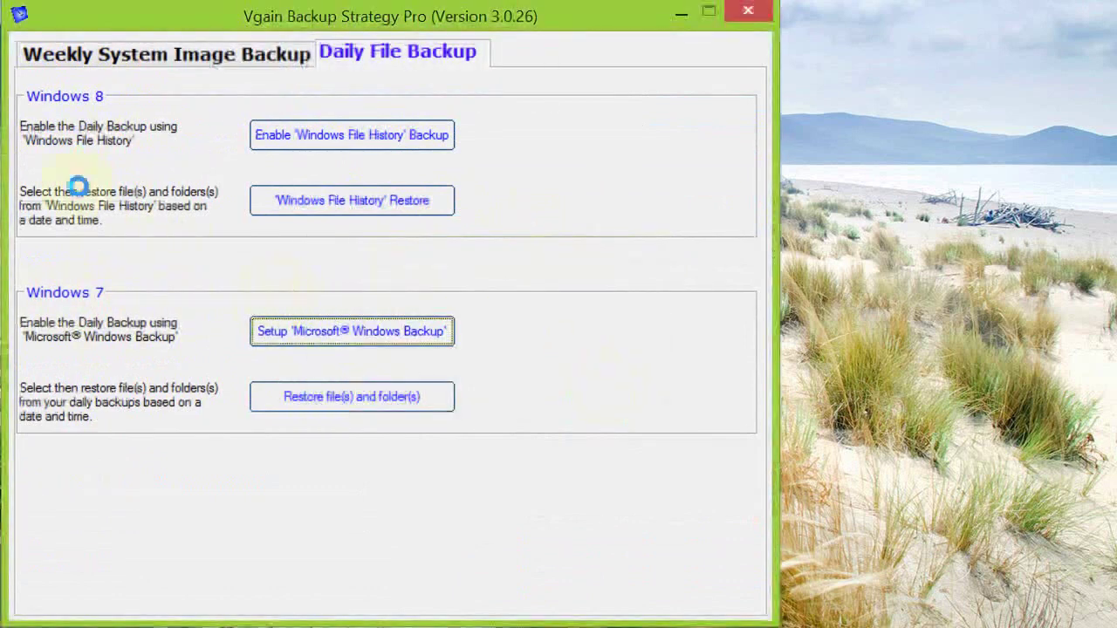
mouse_move(77, 133)
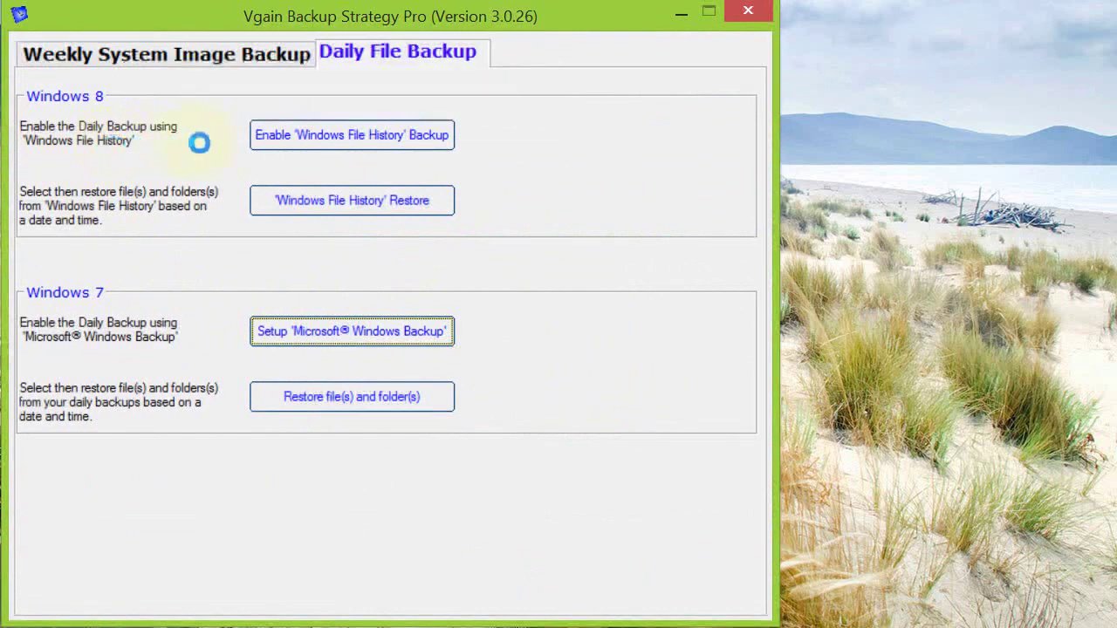
mouse_move(360, 140)
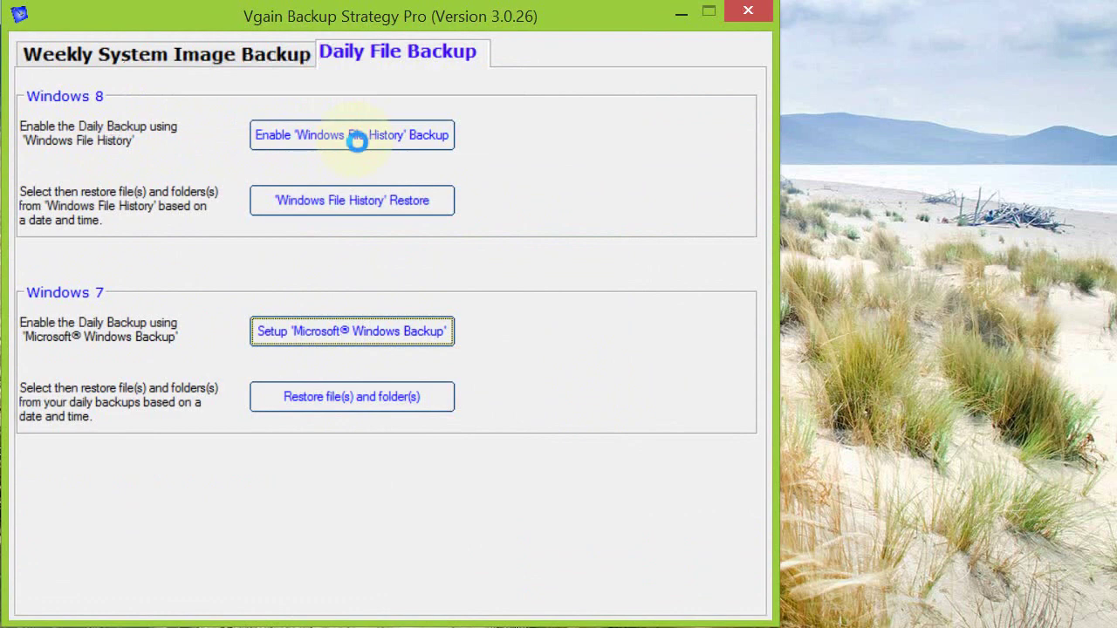
click(386, 135)
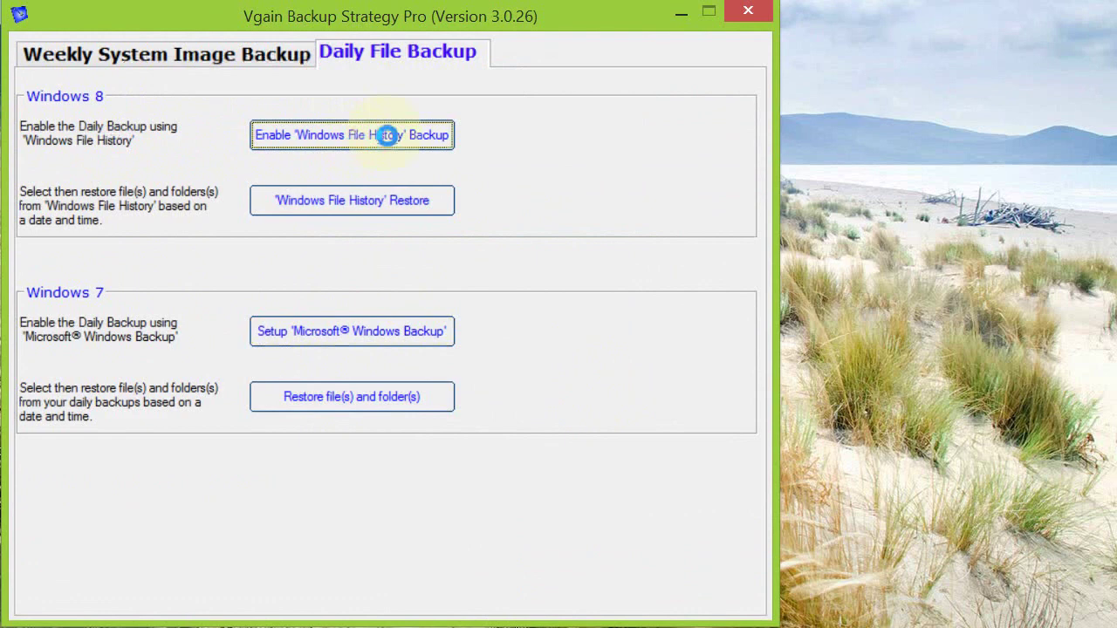
Step: Launch Windows File History from Vgain's 'Enable Windows File History Backup' option
click(387, 135)
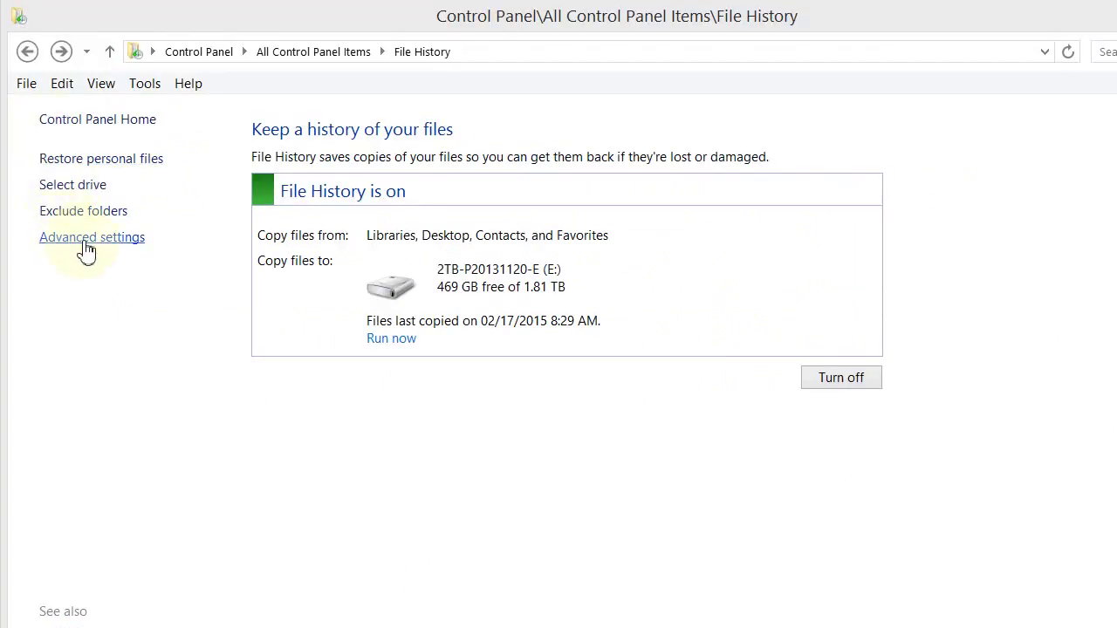
Step: Review File History advanced settings, keeping hourly saves, 5% offline cache, and versions until space is needed
click(87, 245)
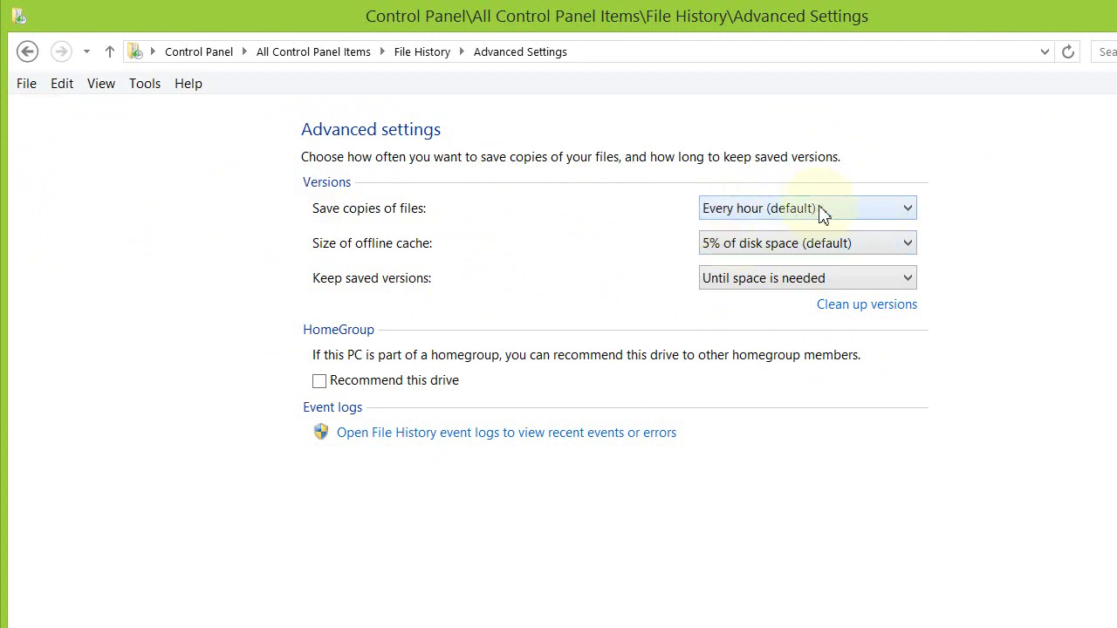
click(906, 212)
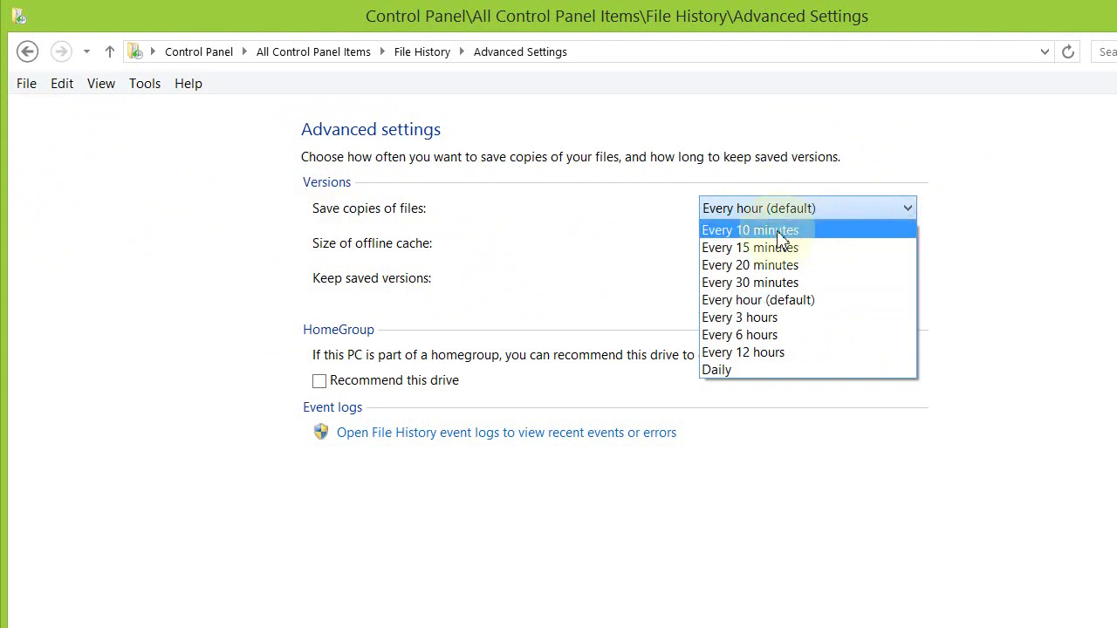
click(388, 256)
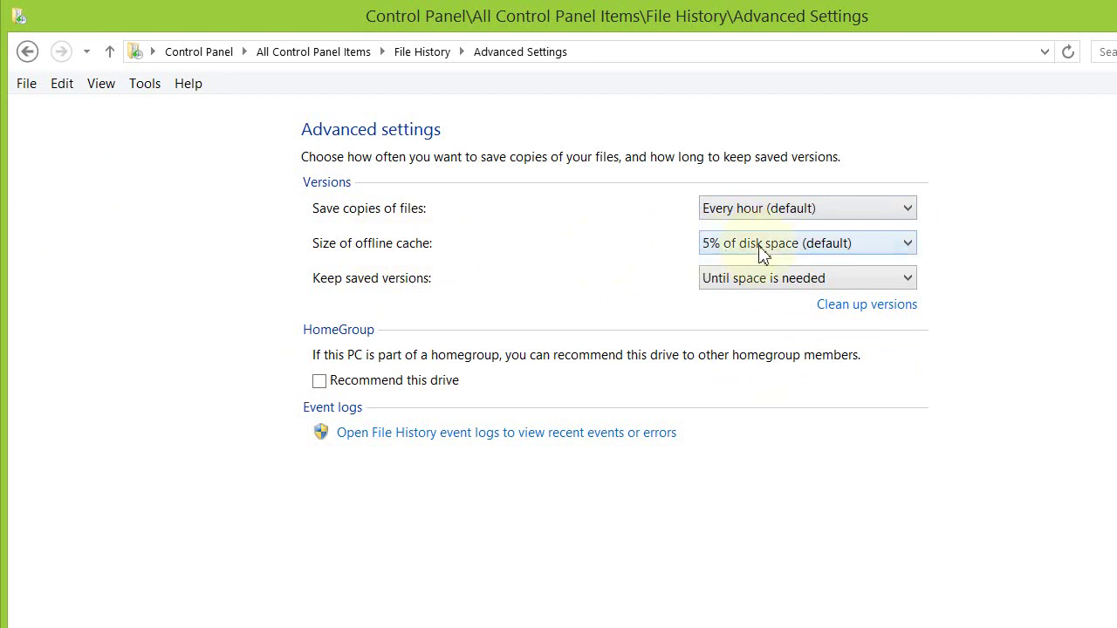
click(846, 244)
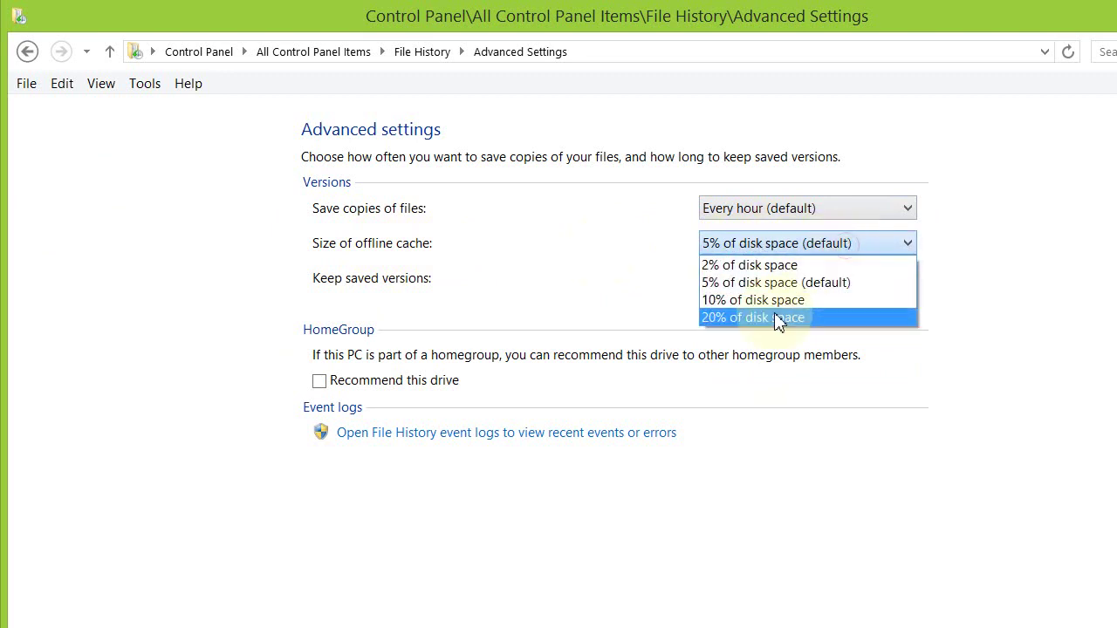
click(741, 282)
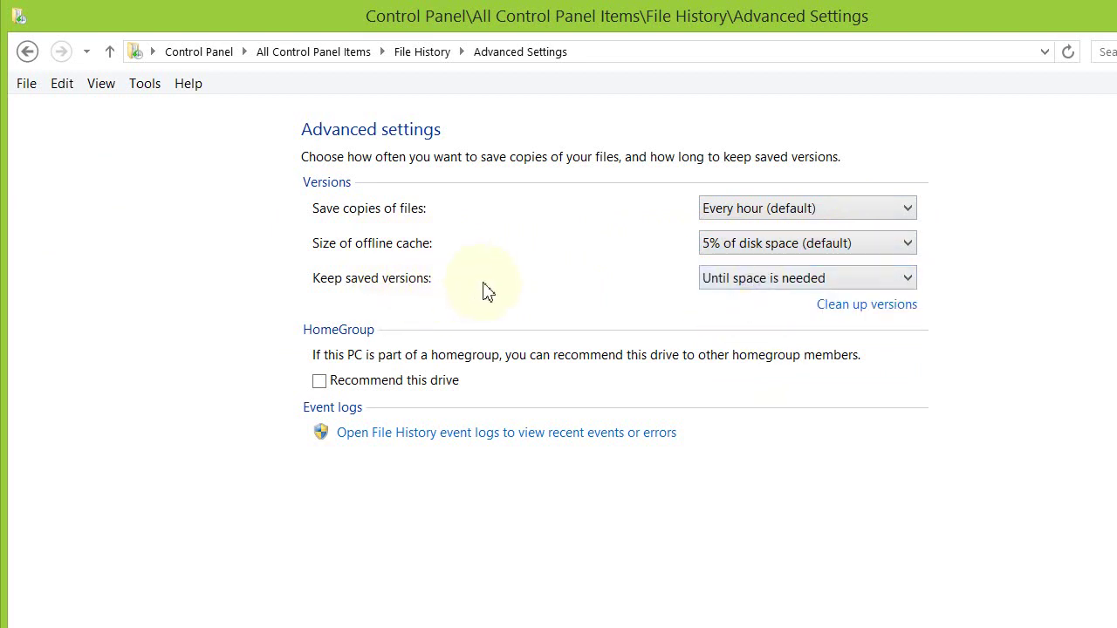
click(908, 280)
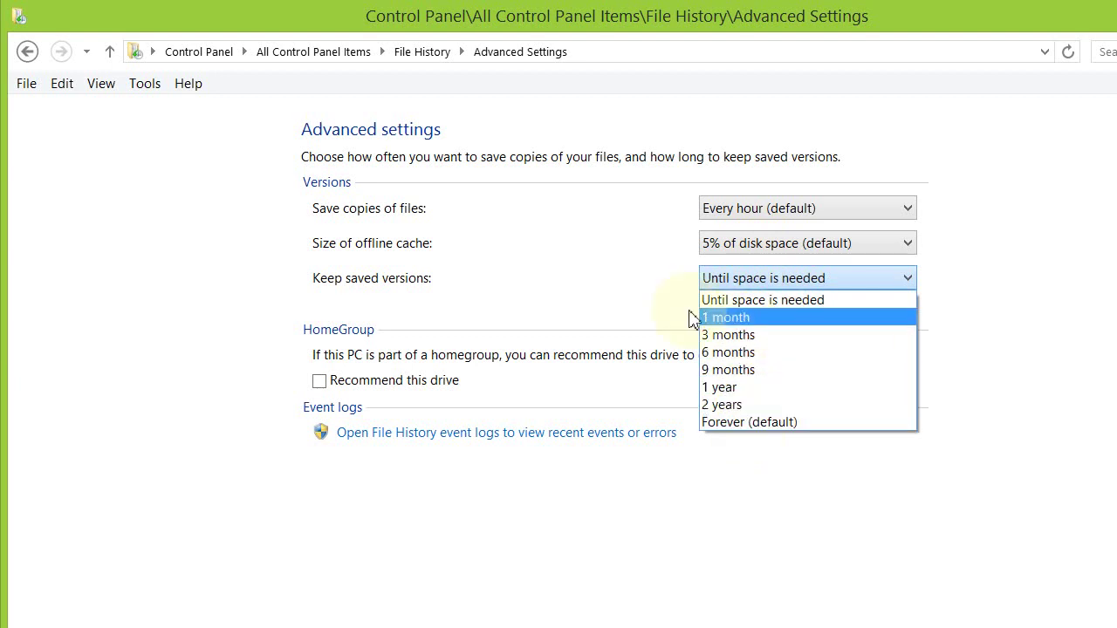
click(577, 284)
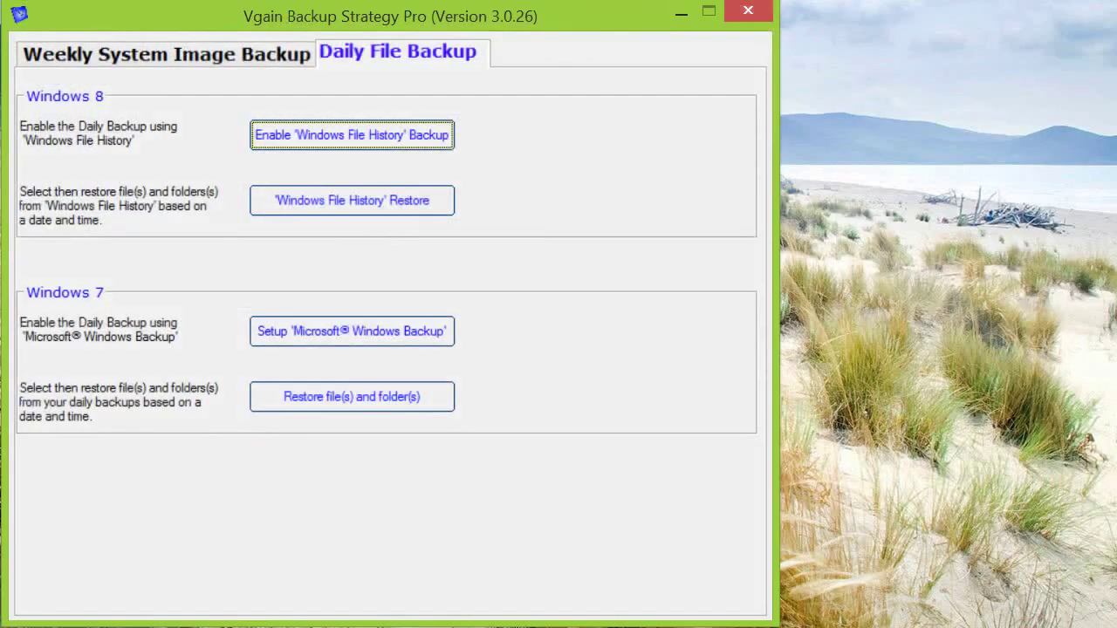
Step: Open the Windows File History restore window from Vgain's Daily File Backup page
click(367, 208)
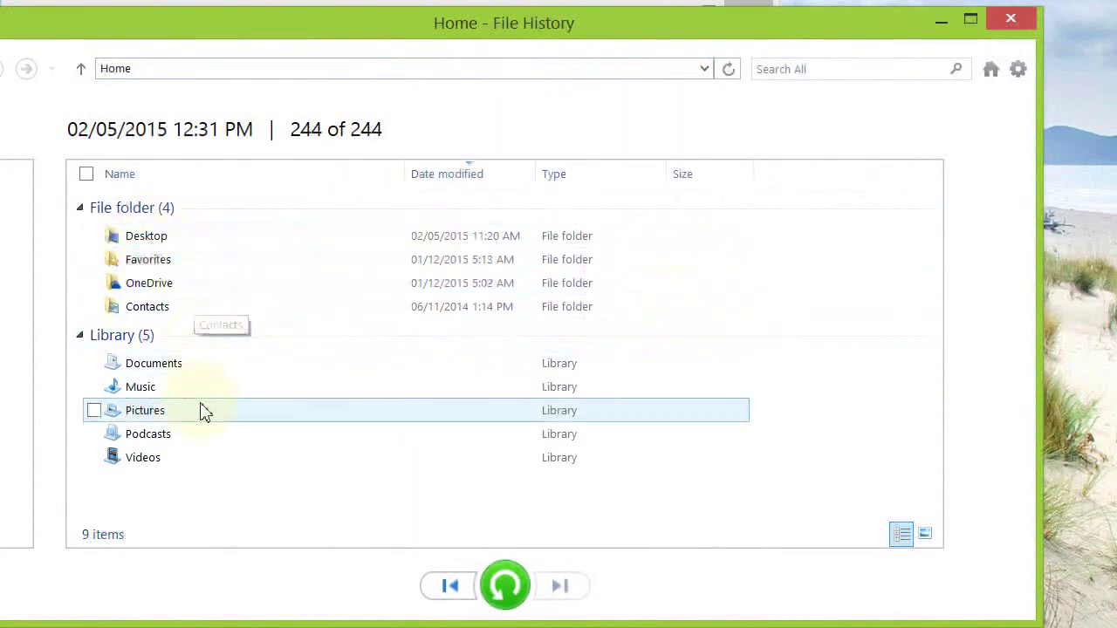
Step: Open the backed-up Music library and view the mp3 file's restore options
double_click(144, 392)
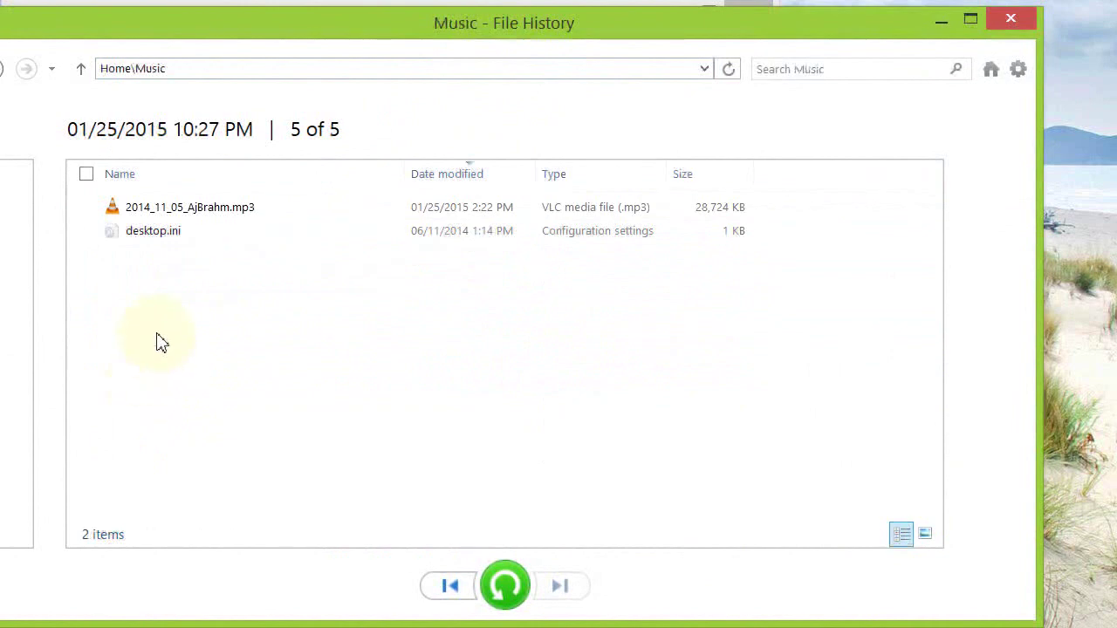
click(165, 216)
right_click(166, 217)
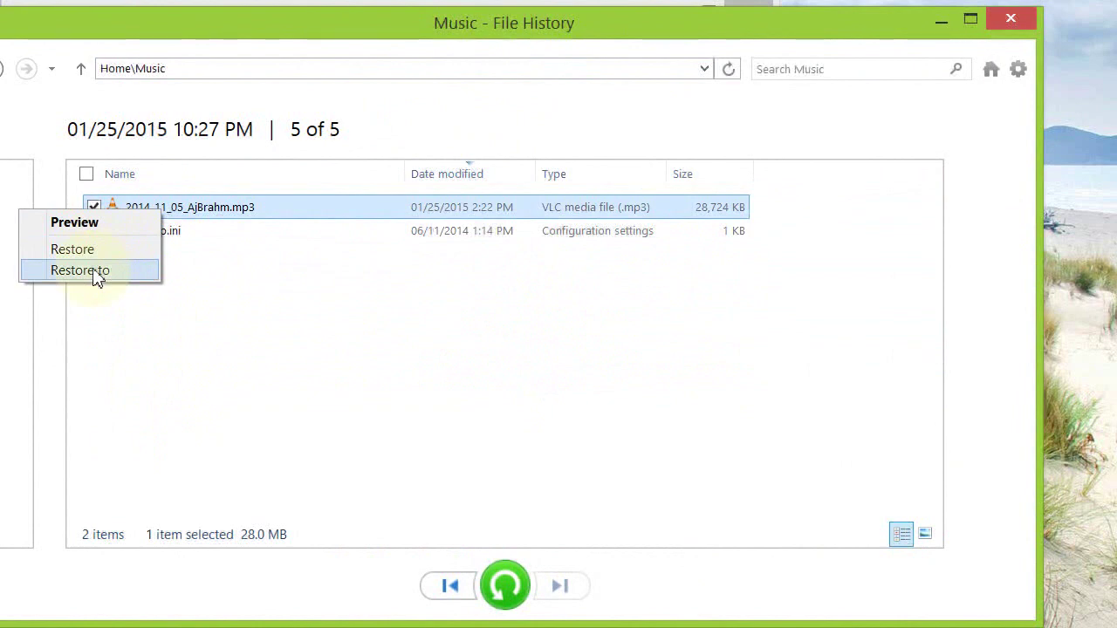
click(240, 298)
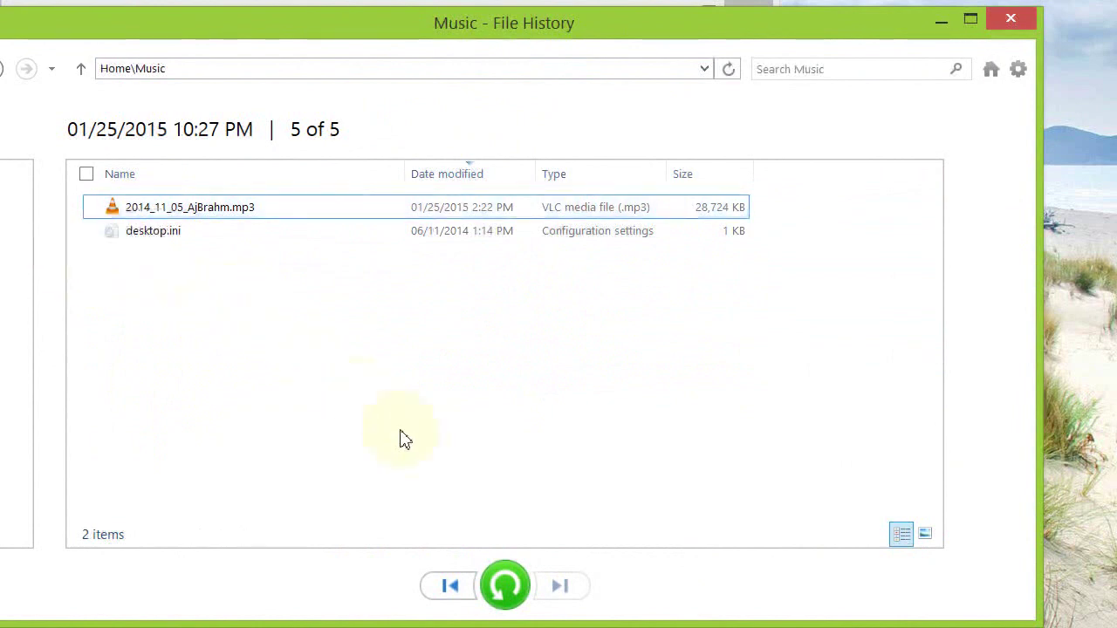
Step: Browse back to snapshot 3 of 5 and forward to 5 of 5, then close File History
click(452, 584)
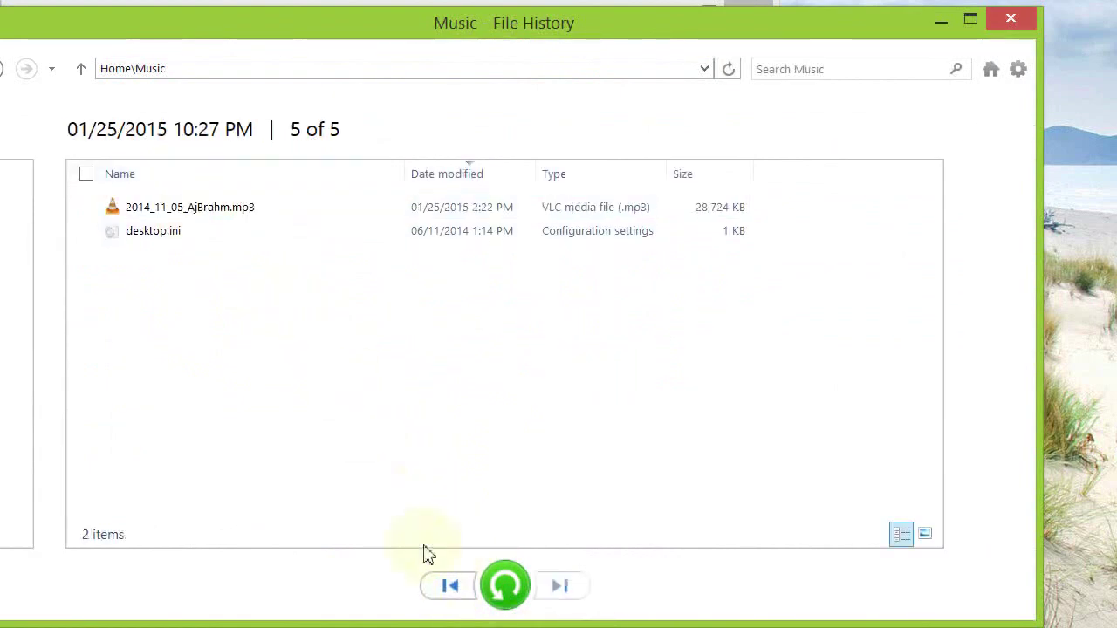
click(452, 587)
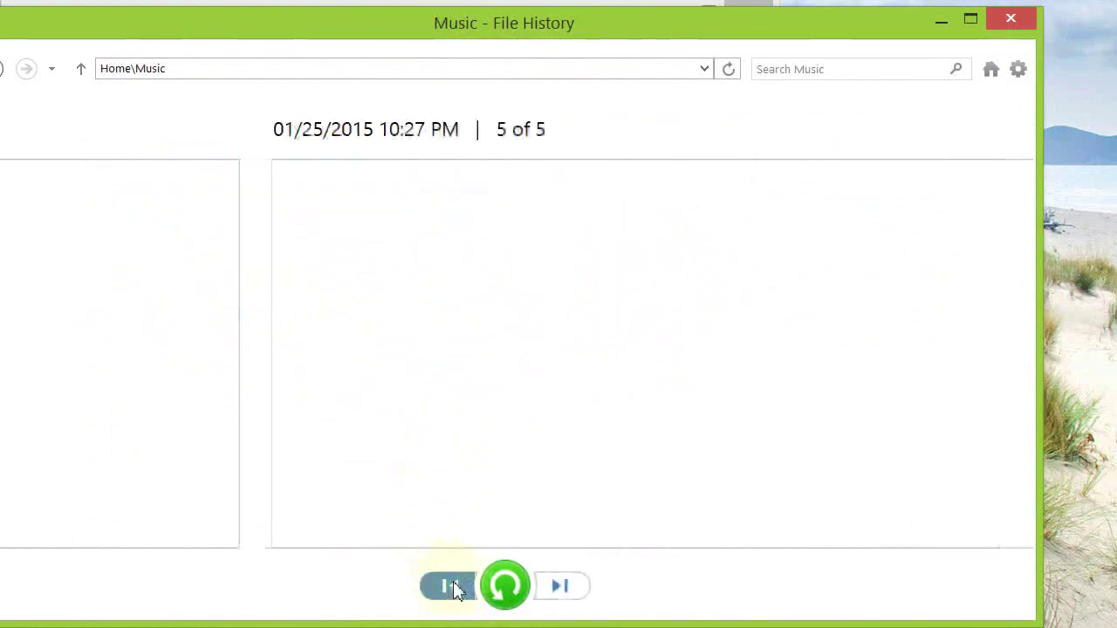
click(451, 588)
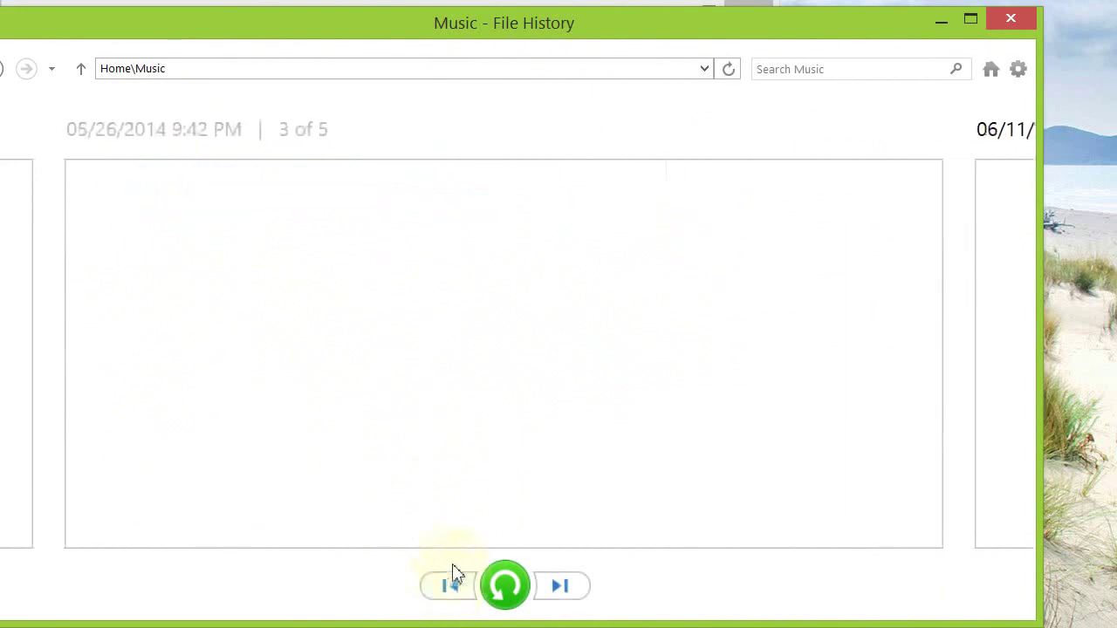
click(550, 593)
click(552, 594)
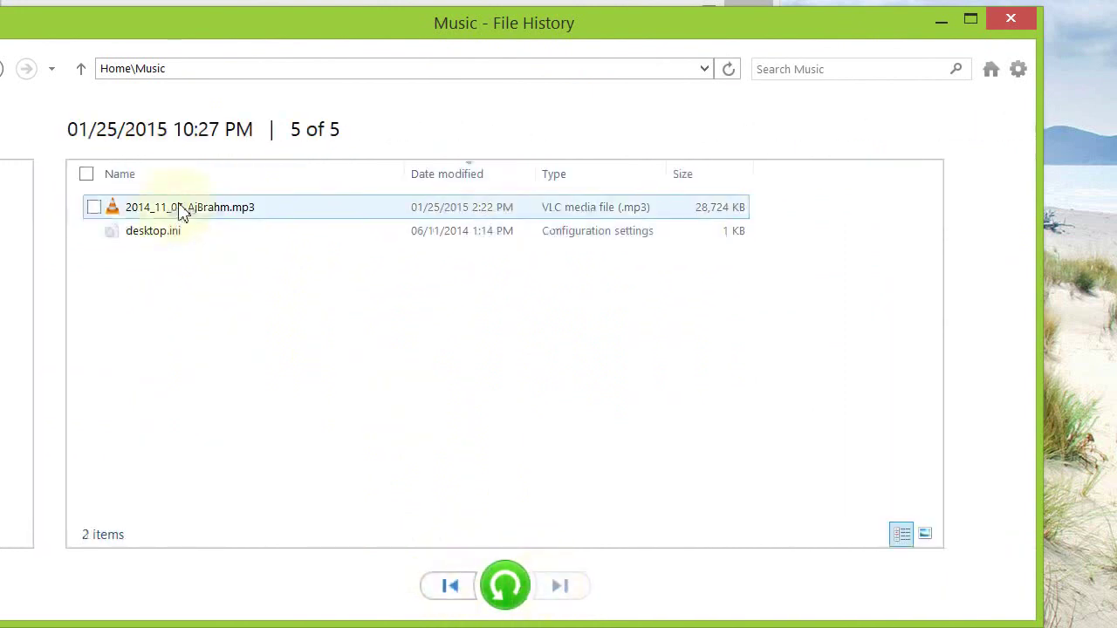
click(181, 210)
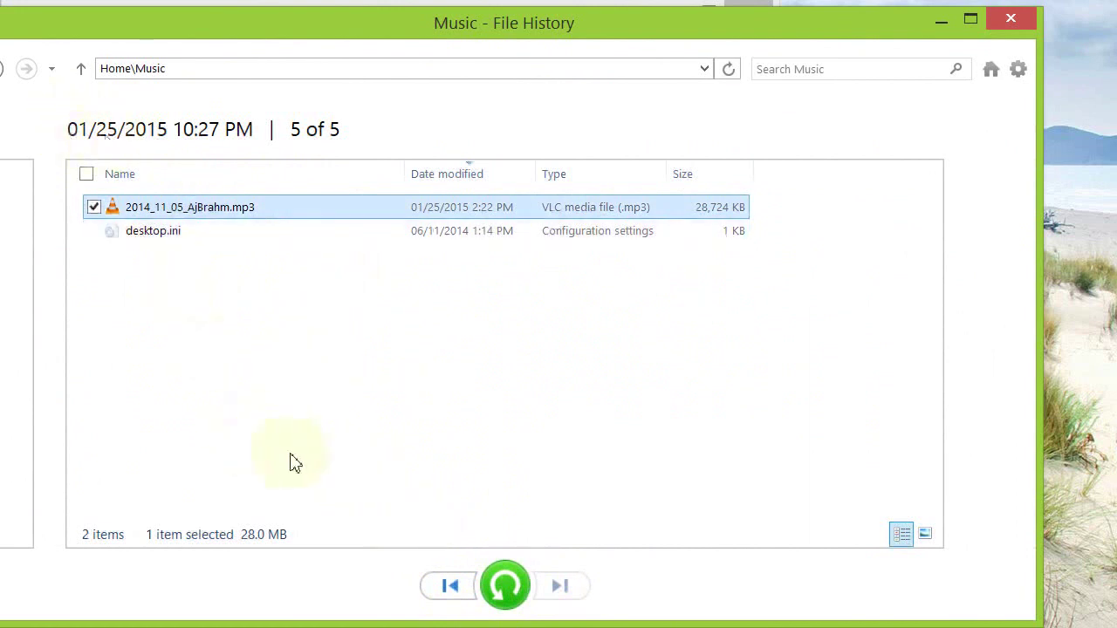
click(990, 68)
click(1011, 22)
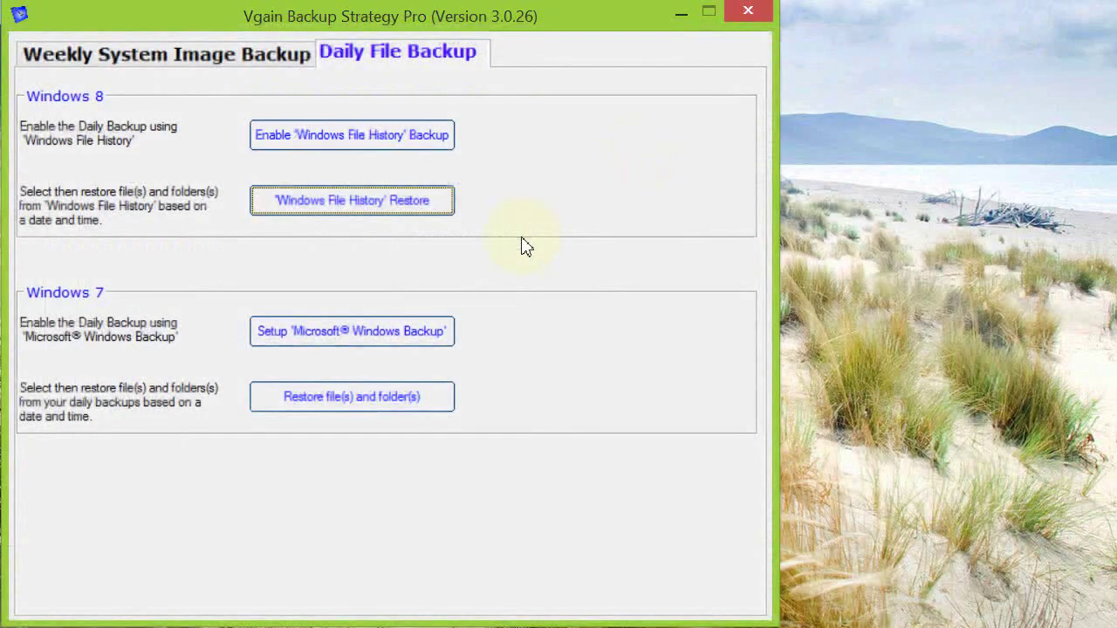
Step: Return to the Weekly System Image Backup page and open then cancel the Support dialog
click(150, 56)
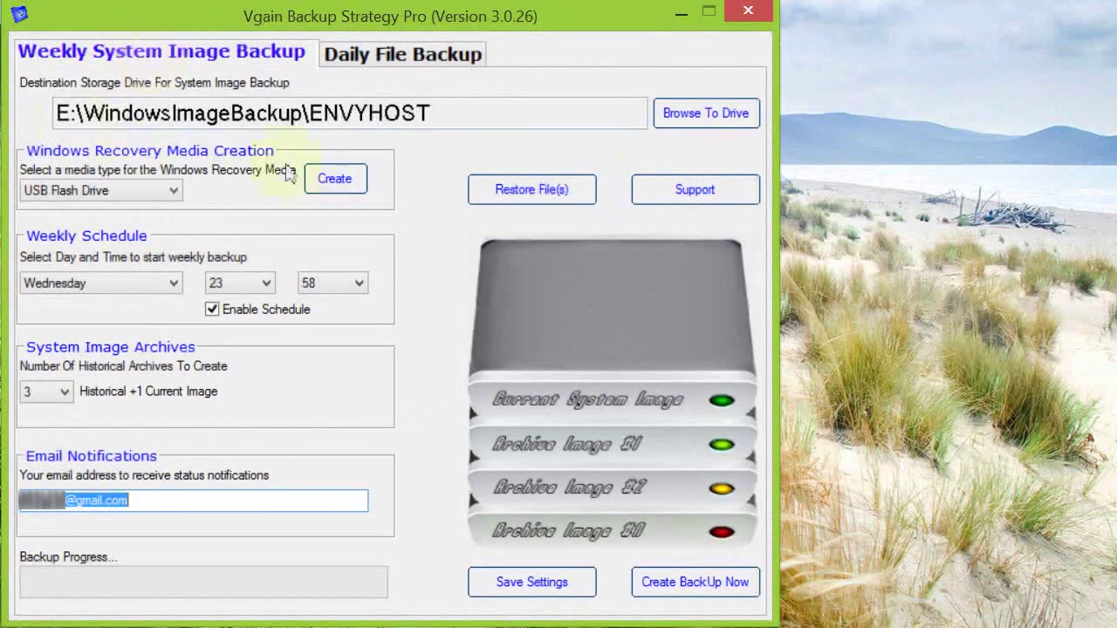
click(698, 200)
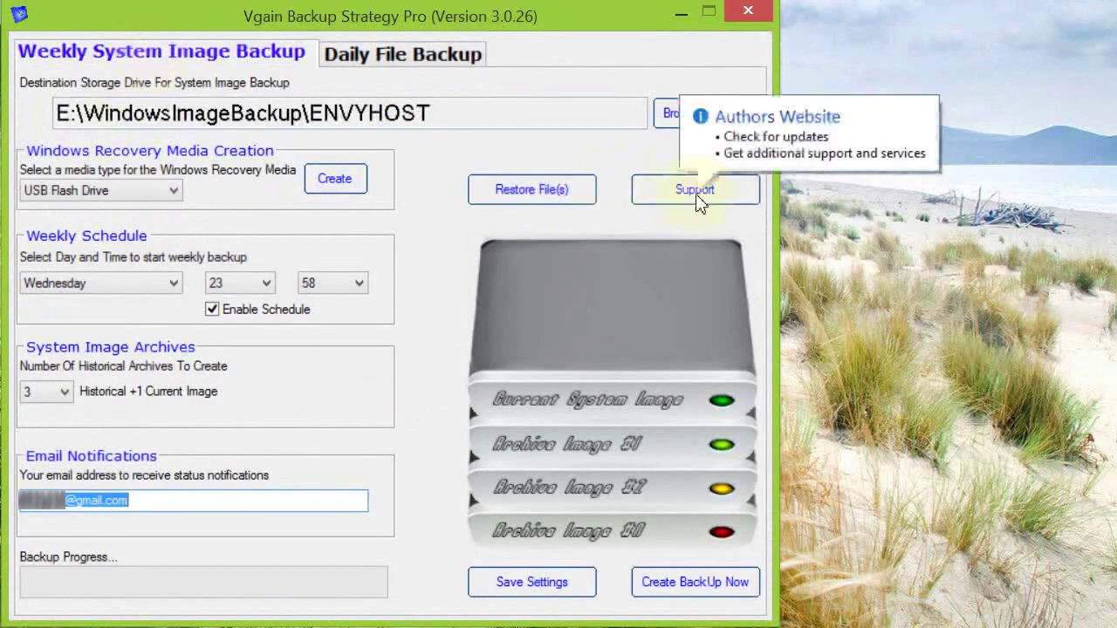
click(717, 199)
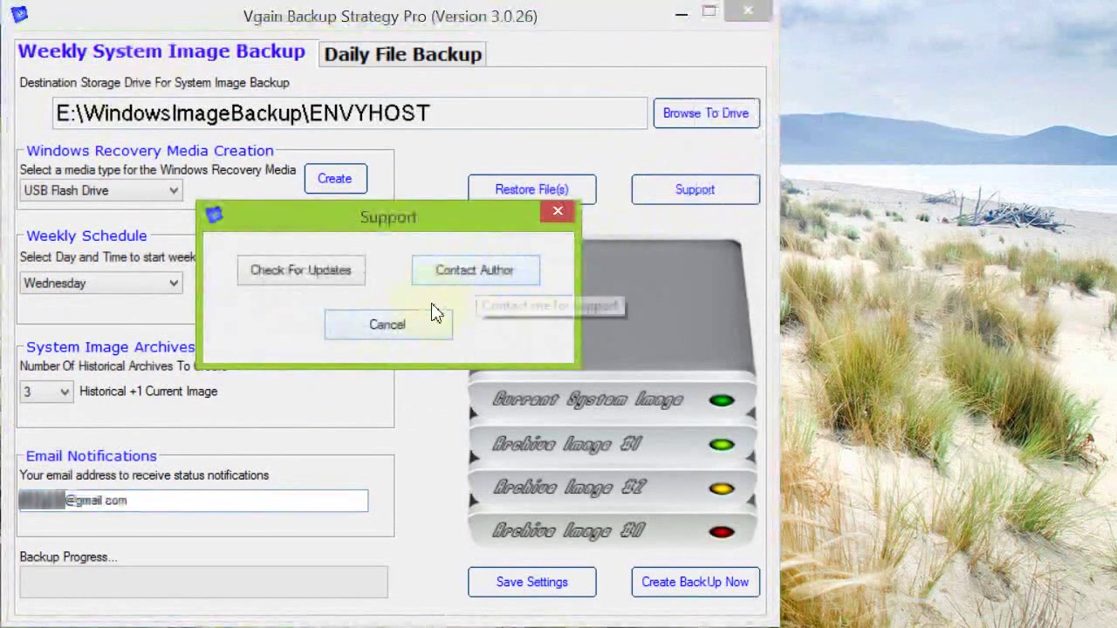
click(390, 332)
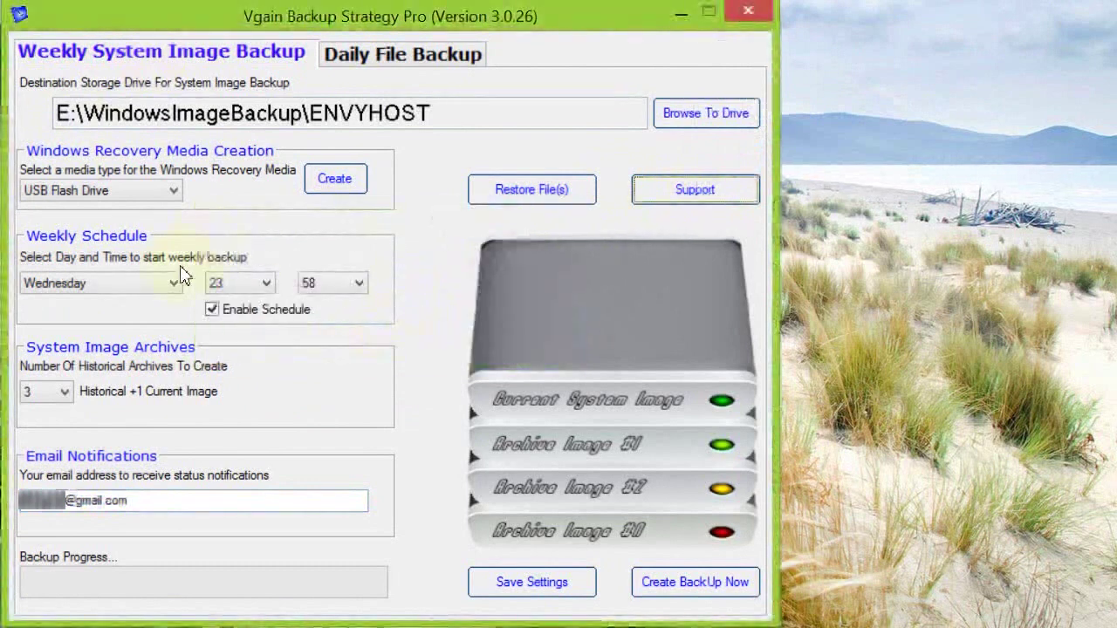